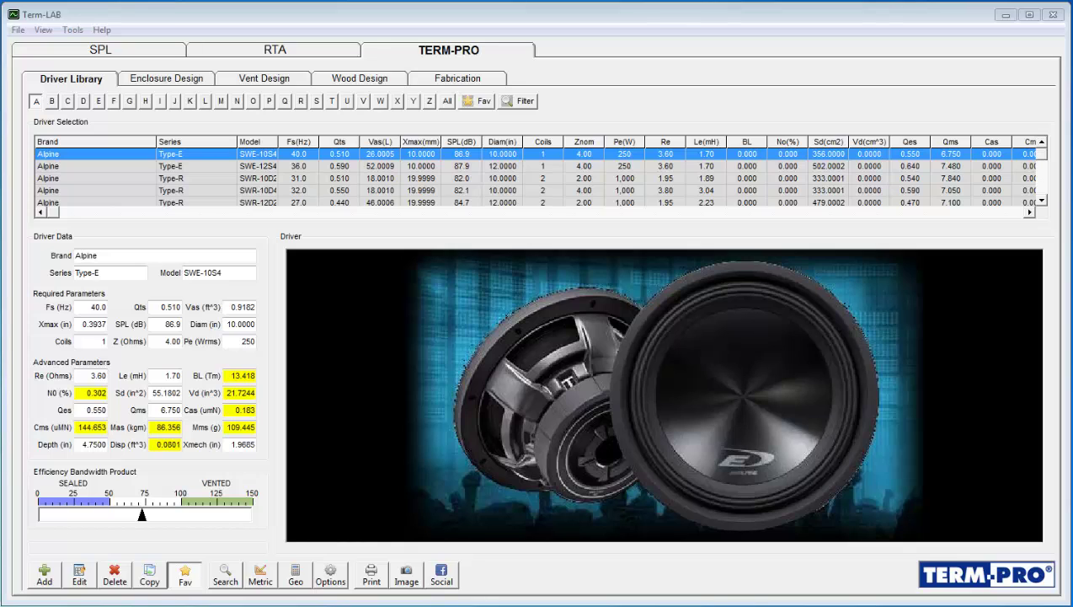
Show the drivers whose brand starts with H and remove the Hertz DS 30.3 from the favorites.
left_click(146, 102)
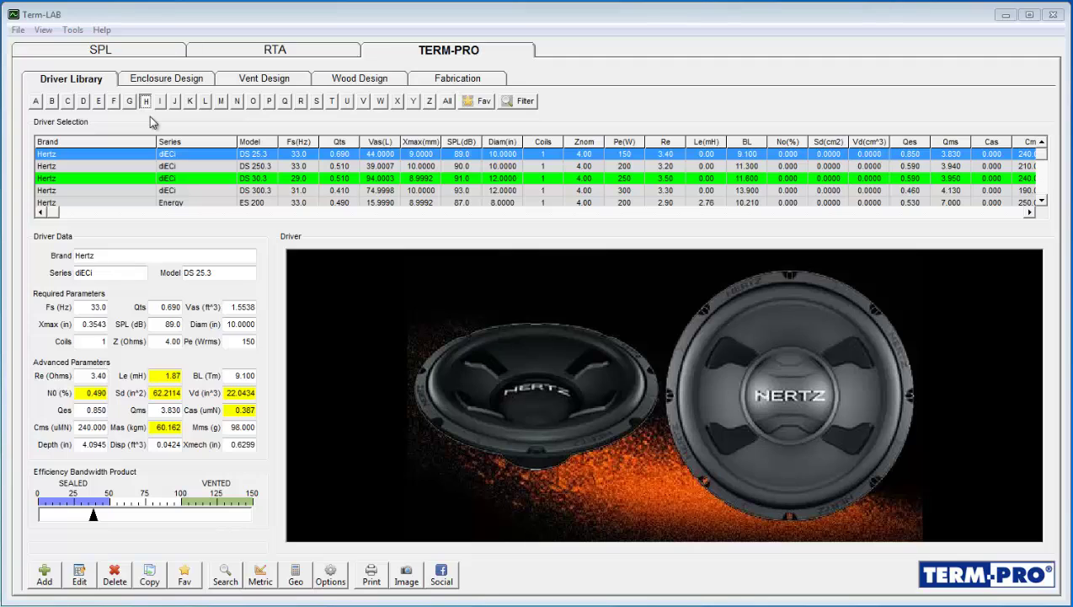
left_click(124, 191)
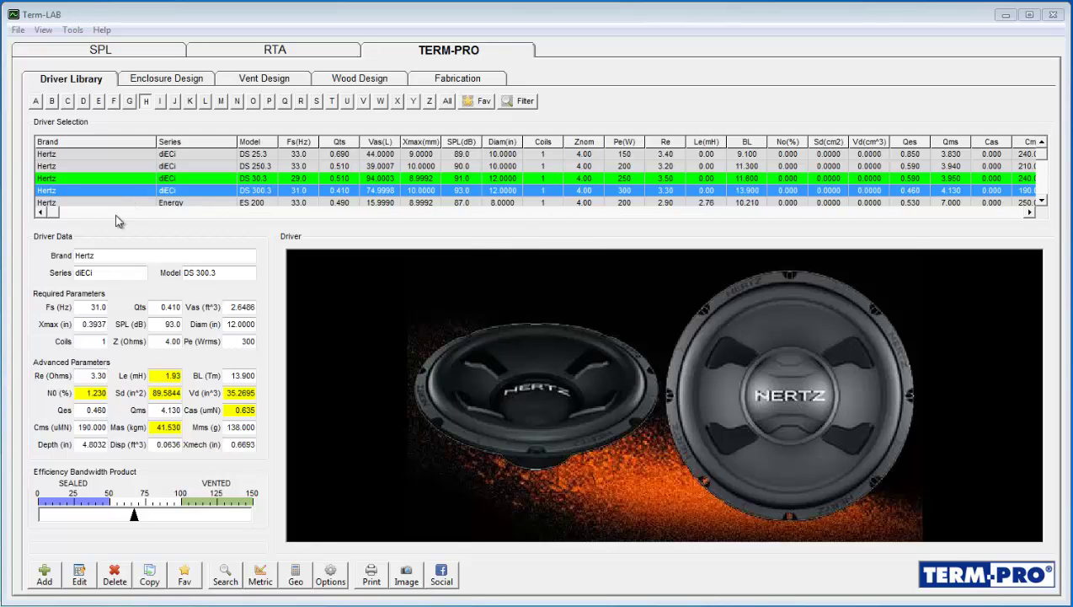
left_click(108, 178)
left_click(186, 572)
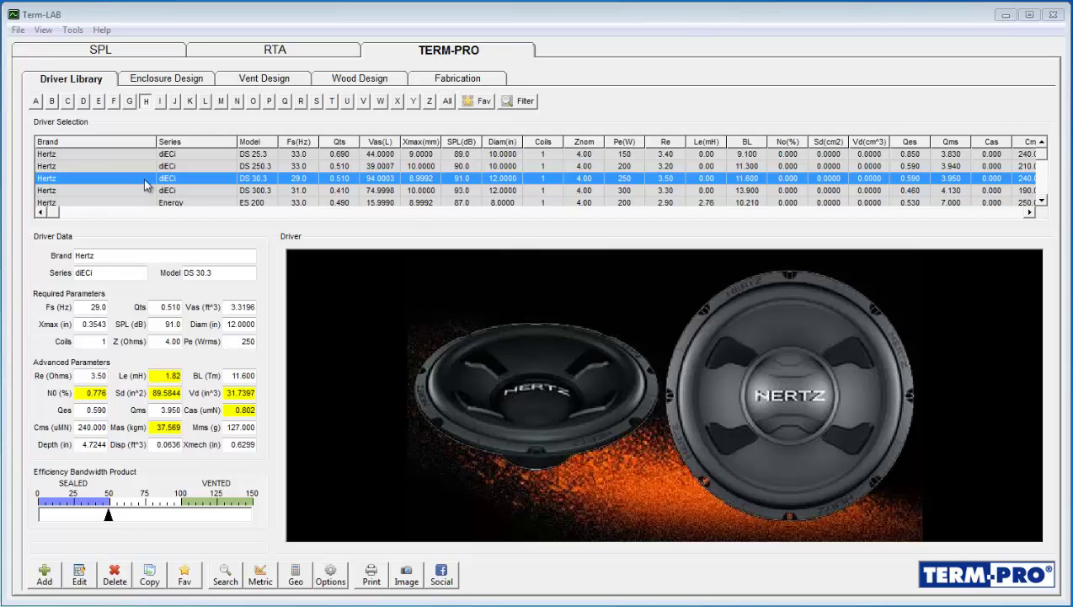
List only the favorite drivers and select the Mondo Bass Demo 10 XXX 01.
left_click(472, 101)
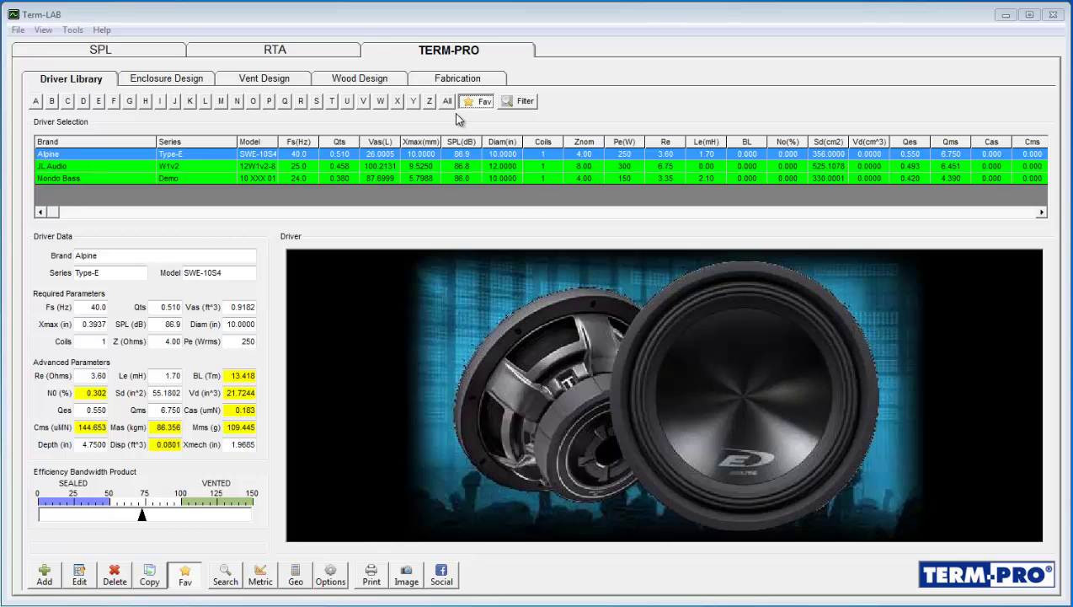
left_click(131, 181)
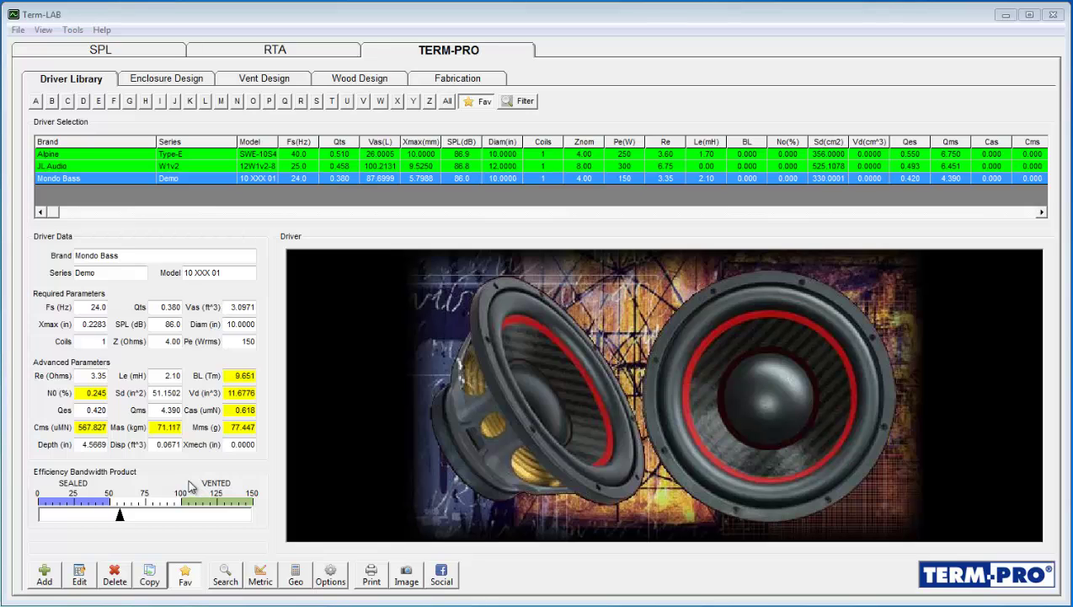
In the enclosure design, review the enclosure types from Sealed to Tri Bandpass 6 and choose the Vented enclosure.
left_click(167, 81)
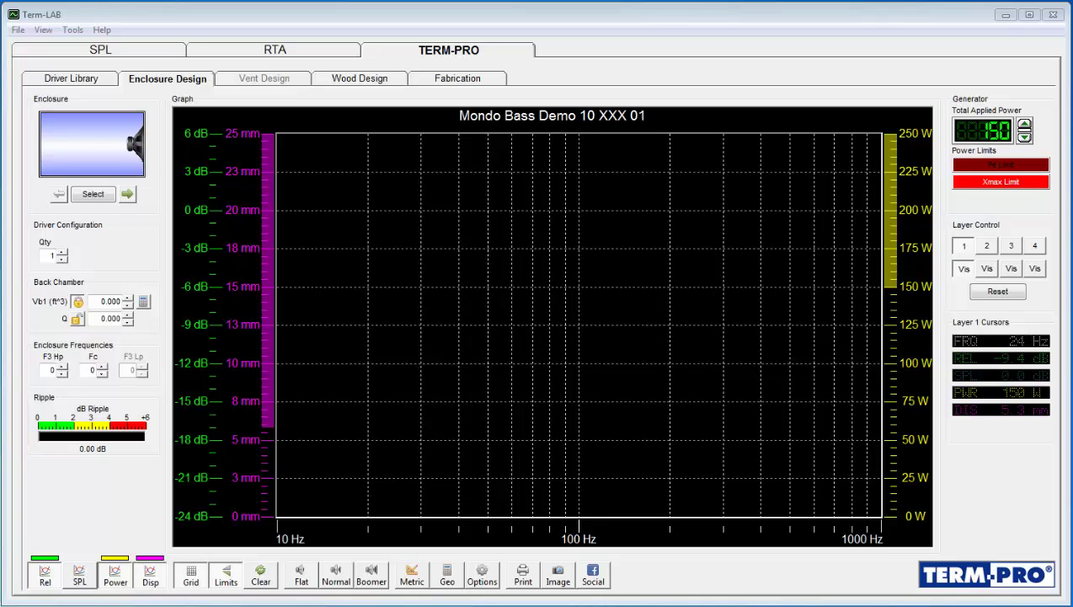
left_click(93, 195)
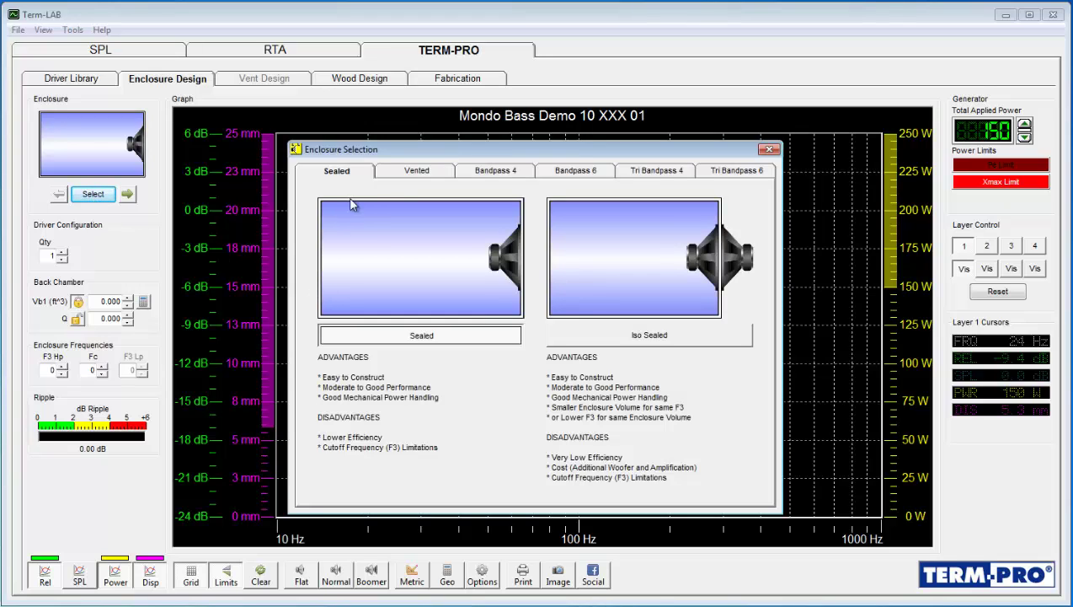
left_click(413, 174)
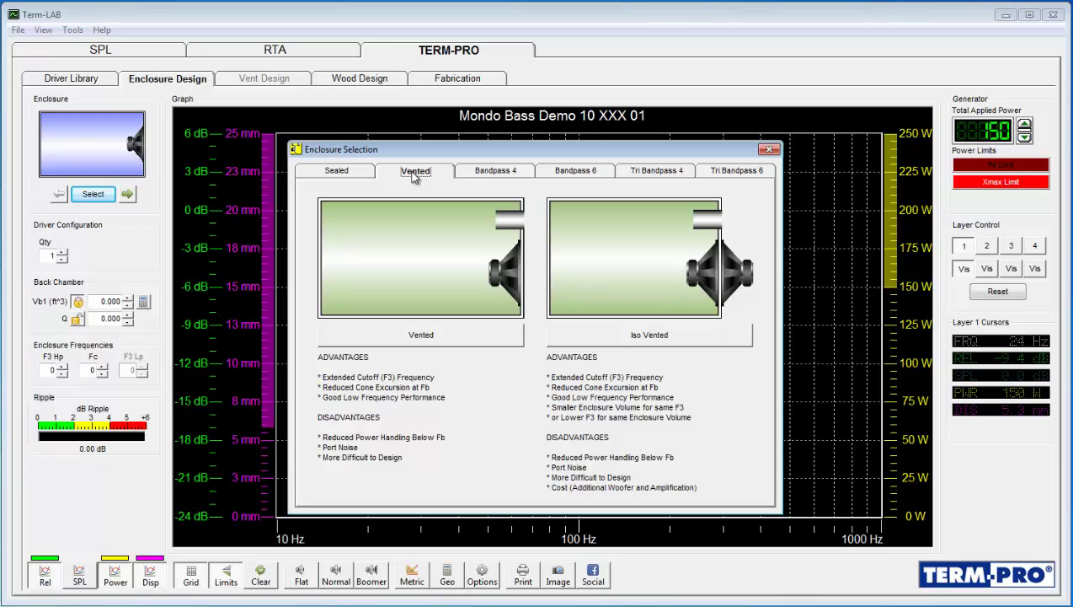
left_click(489, 173)
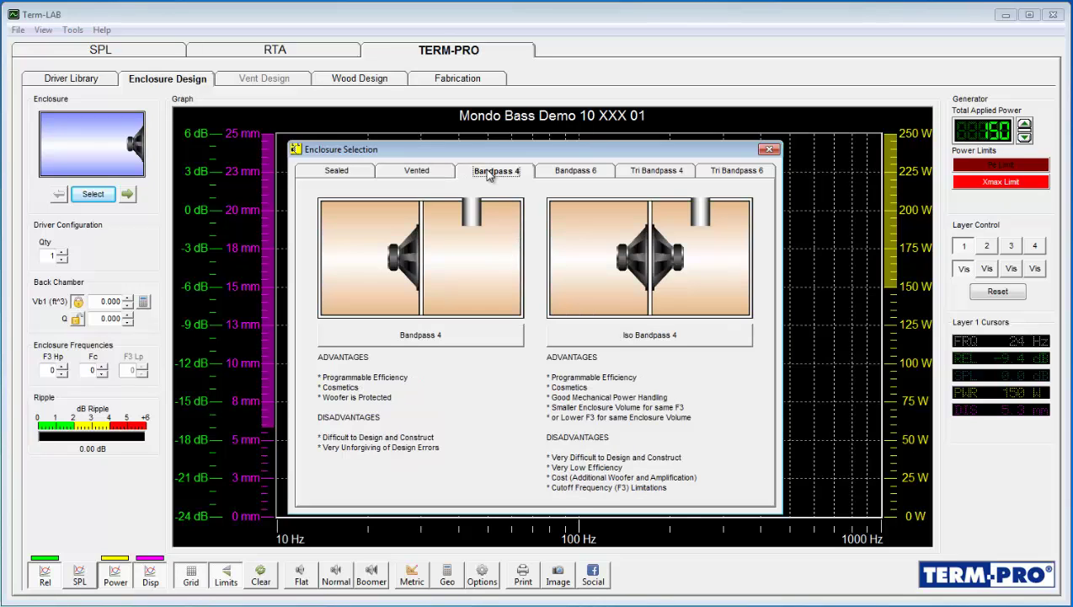
left_click(571, 174)
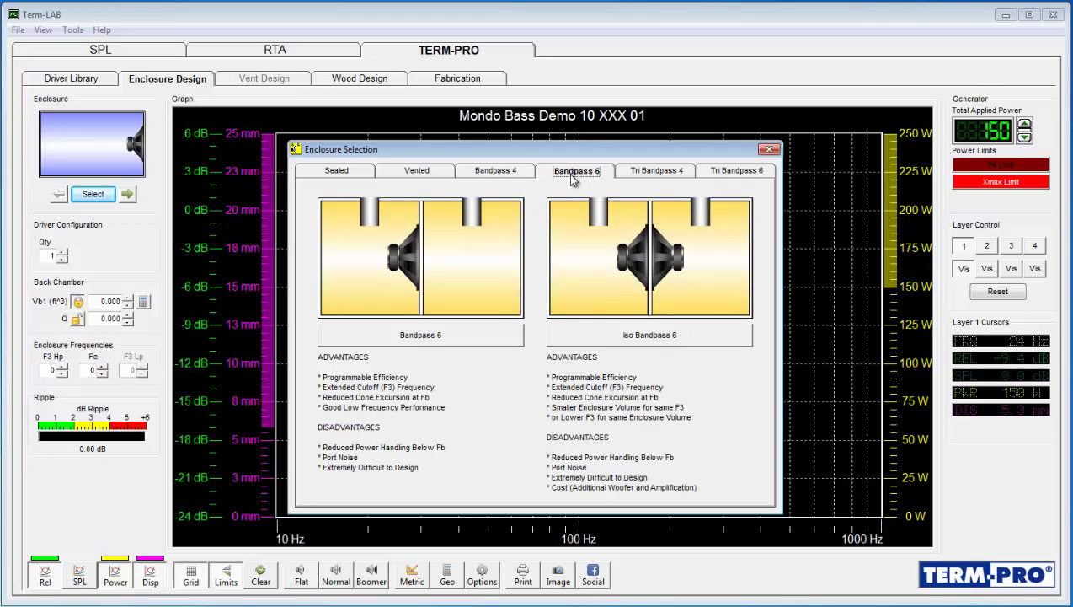
left_click(655, 173)
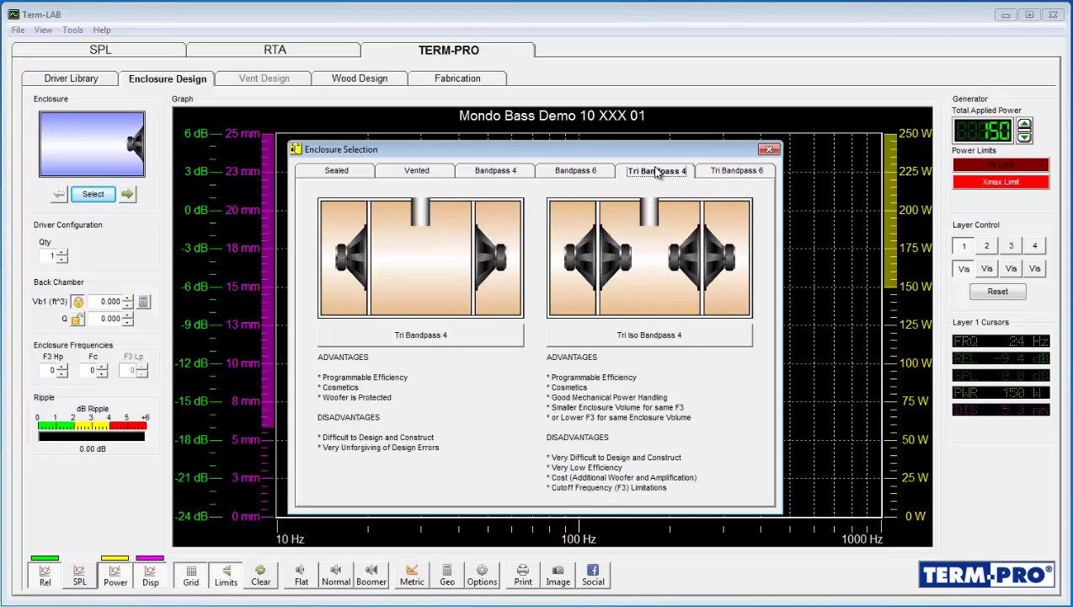
left_click(738, 172)
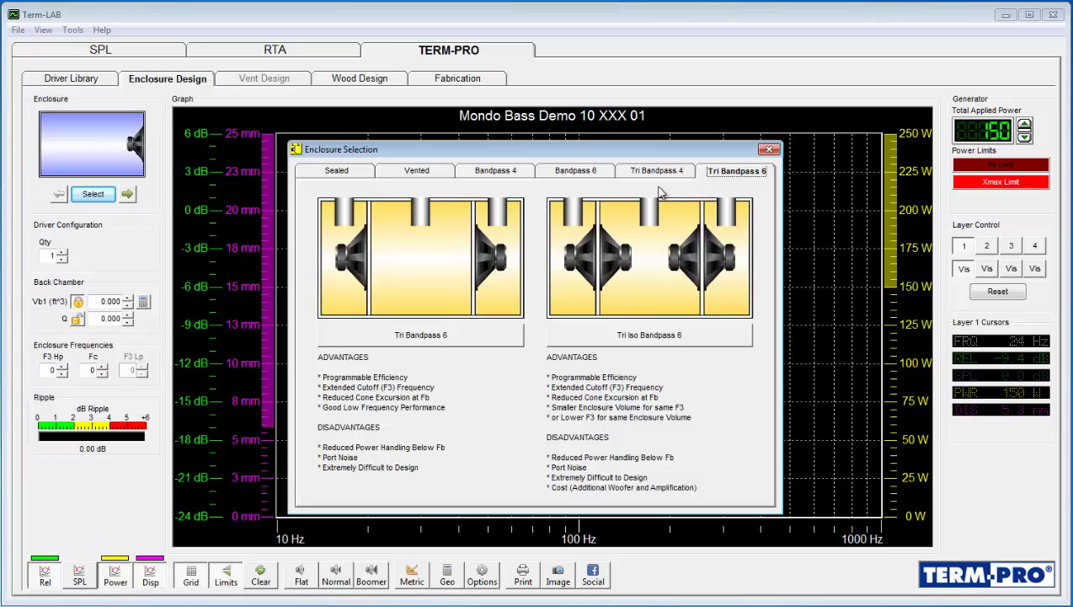
left_click(417, 171)
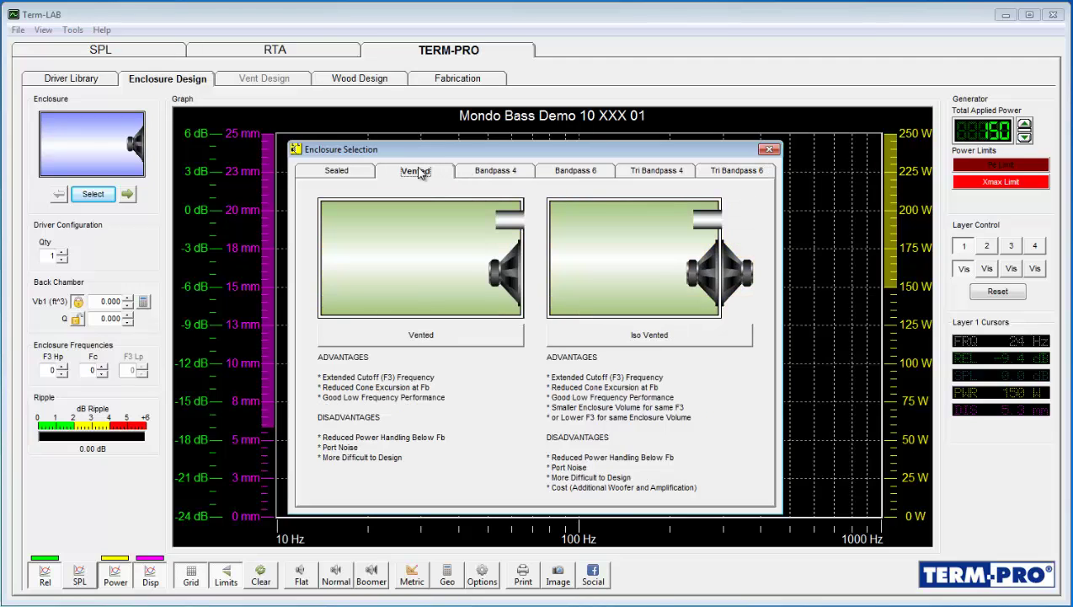
left_click(419, 336)
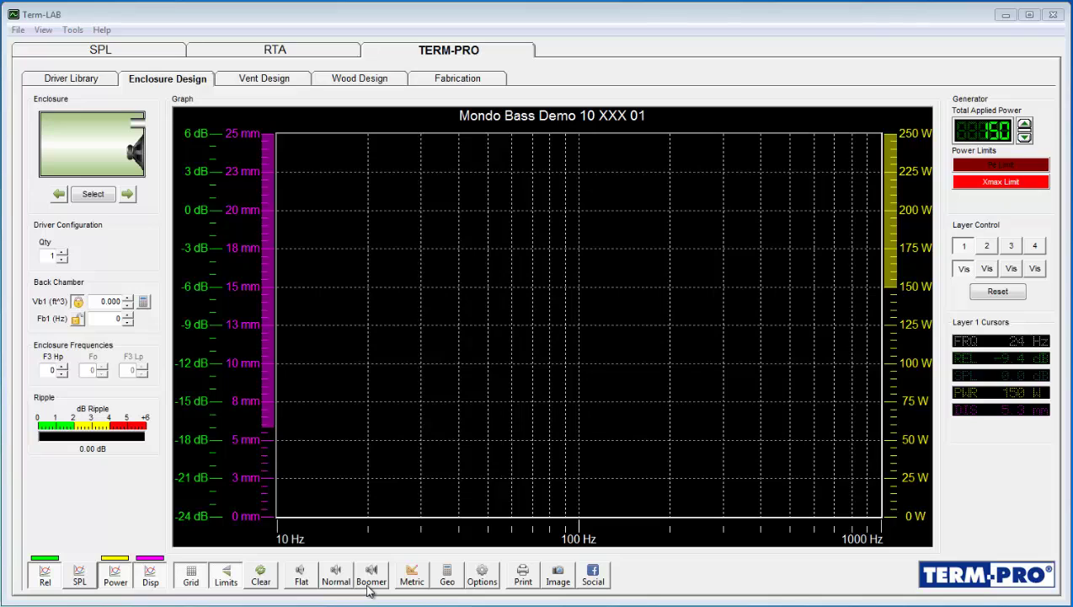
Apply the Boomer preset to the vented enclosure after trying Flat, and set the back chamber volume Vb1 to 1.5 ft^3.
left_click(307, 576)
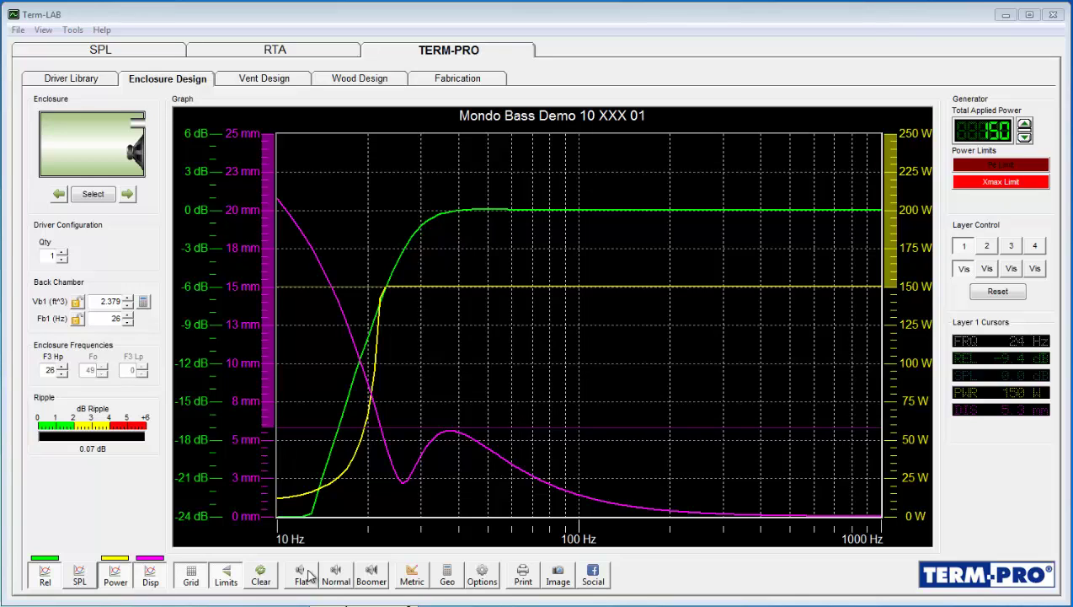
left_click(371, 576)
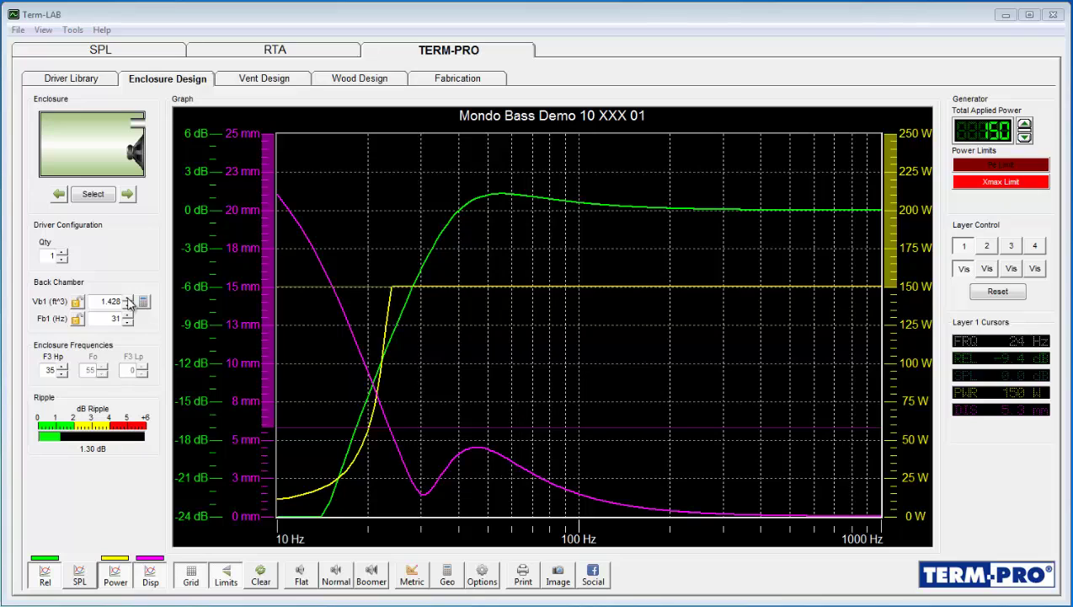
left_click_drag(100, 301, 144, 310)
type("1.5")
key("Return")
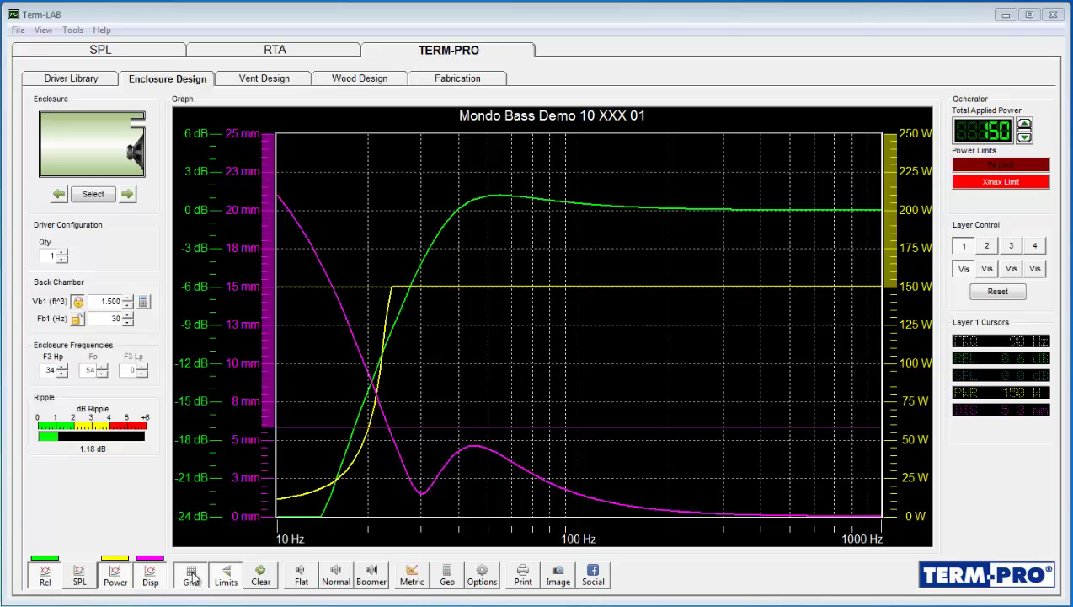
Hide the graph's grid and relative response curve, and examine power and displacement with the cursor at 45, 35, 24 and 20 Hz.
left_click(192, 577)
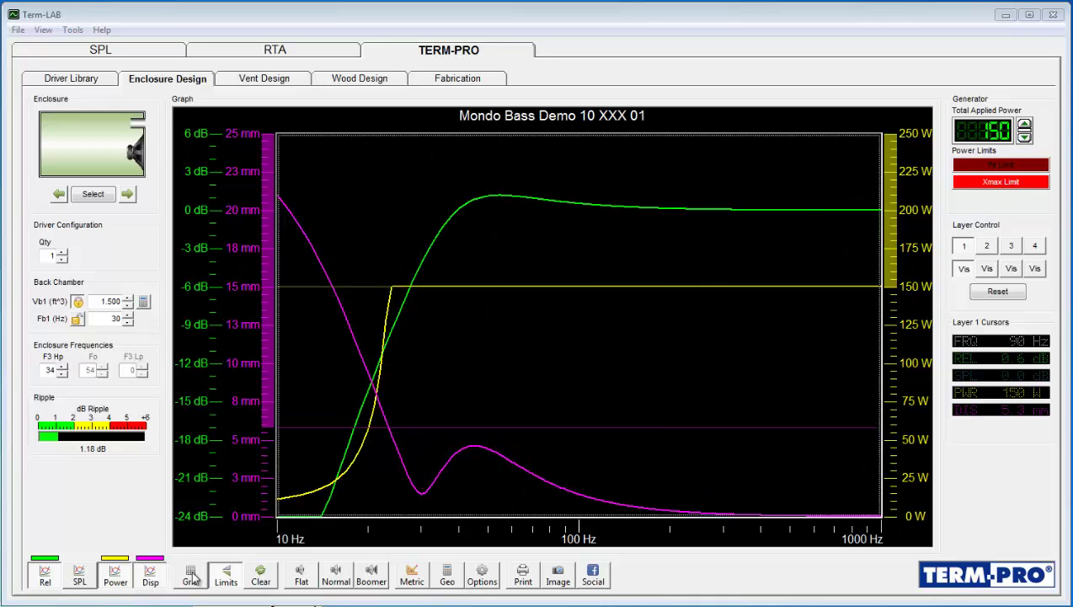
left_click(45, 577)
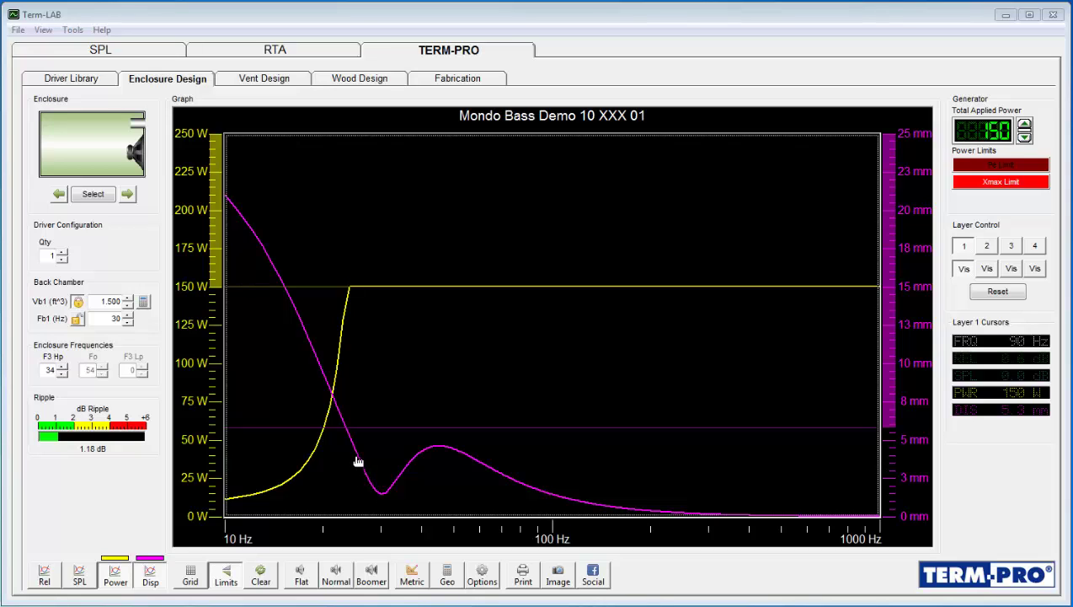
left_click_drag(356, 459, 350, 287)
left_click(439, 341)
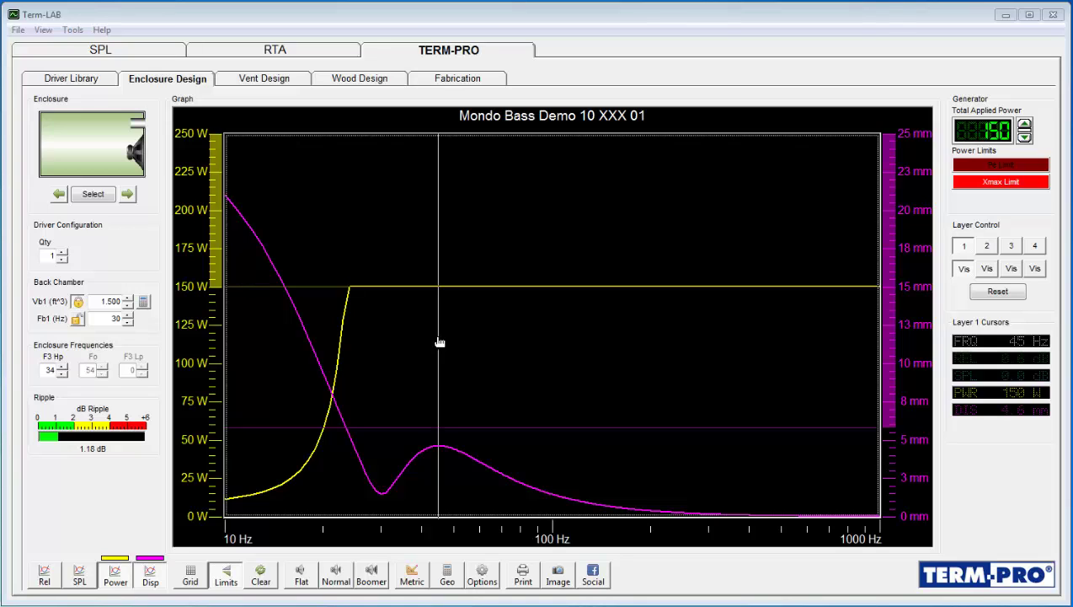
left_click_drag(439, 341, 384, 321)
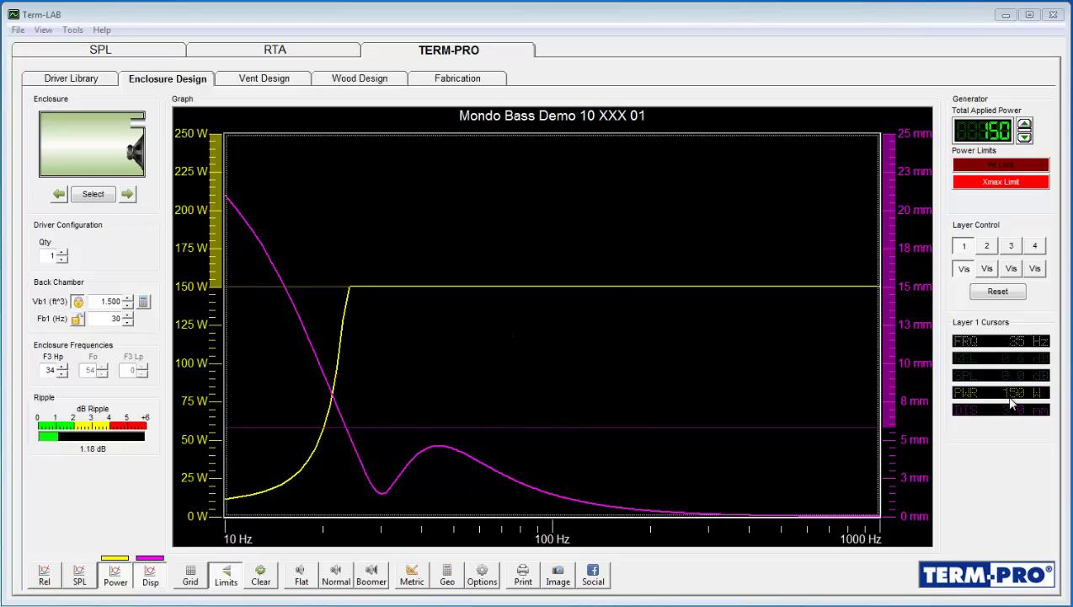
left_click_drag(681, 360, 351, 337)
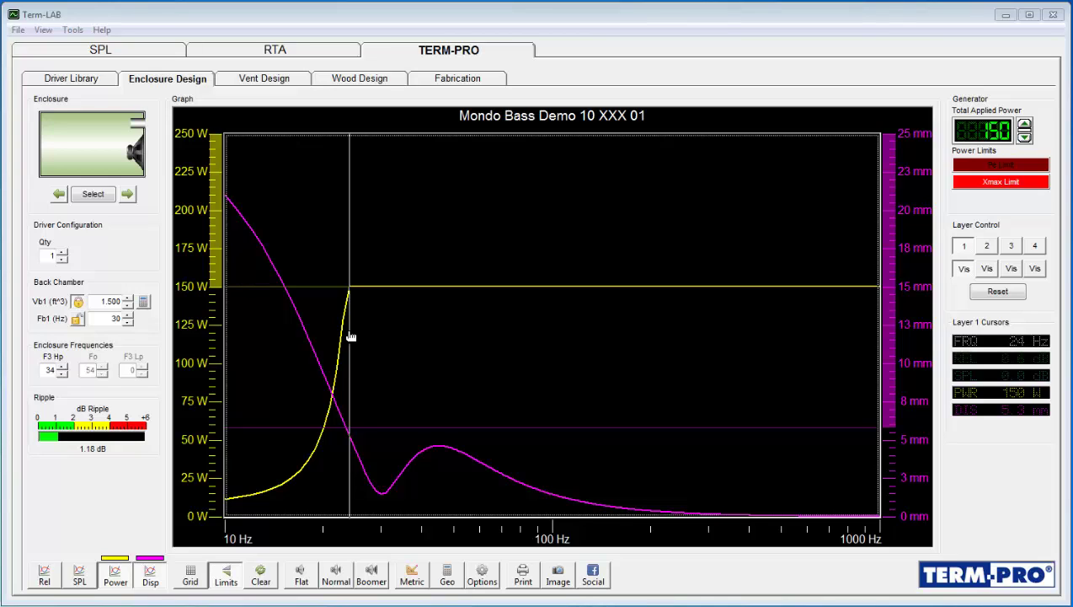
left_click_drag(350, 337, 327, 340)
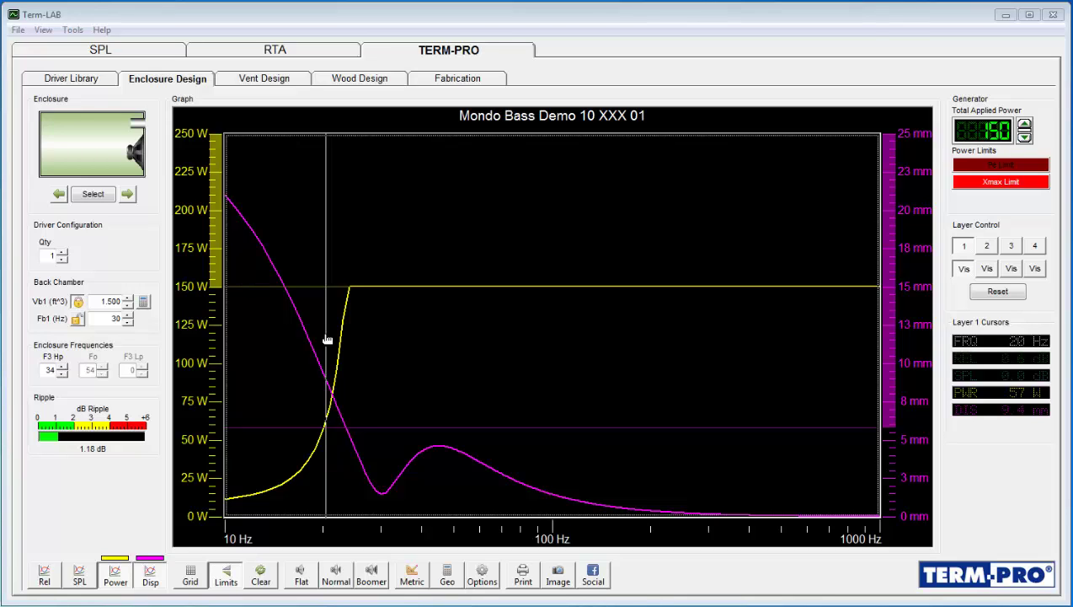
left_click(327, 339)
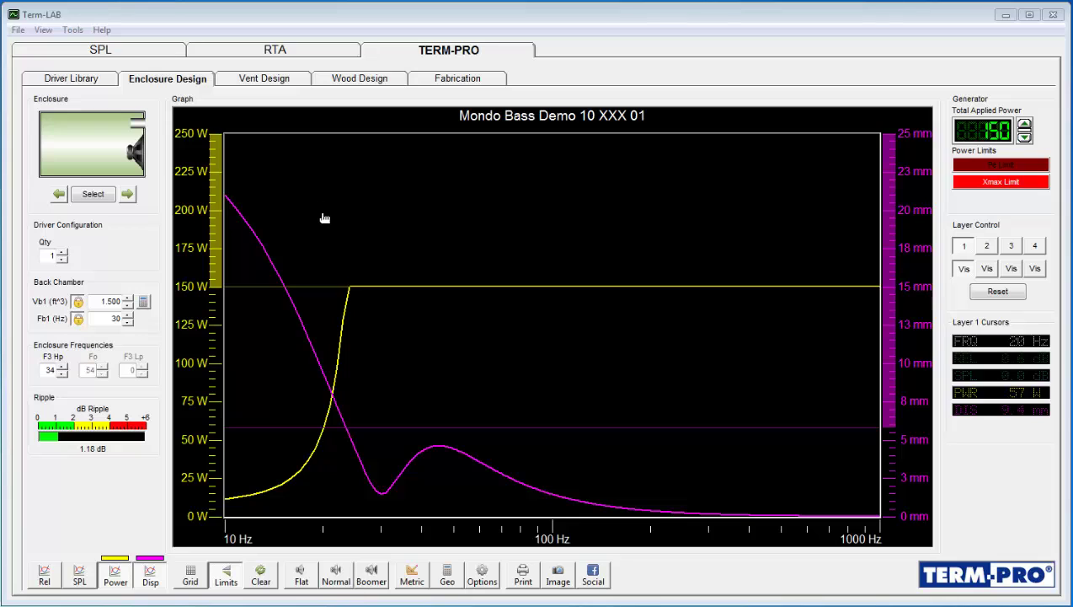
In the vent design, compare the flanged and rectangular vents in the 3D view and select the plain pipe vent.
left_click(271, 87)
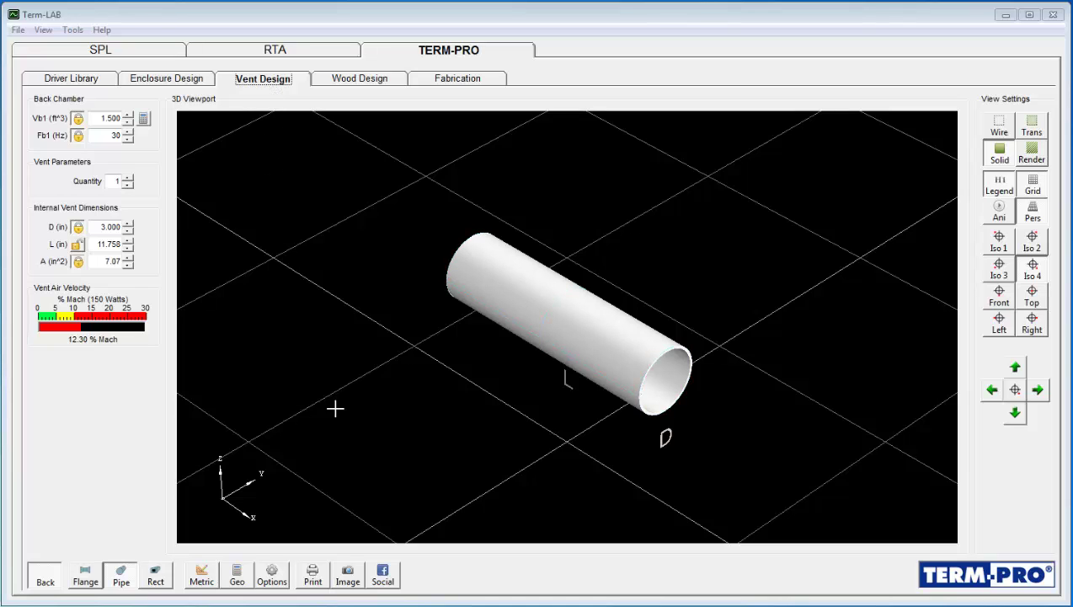
left_click(85, 581)
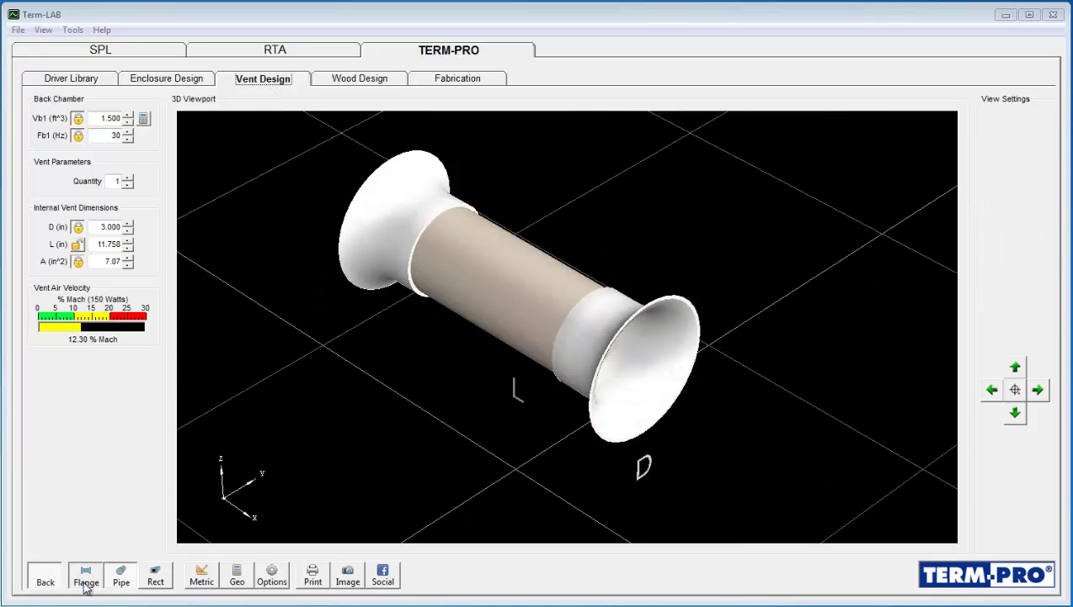
left_click(156, 578)
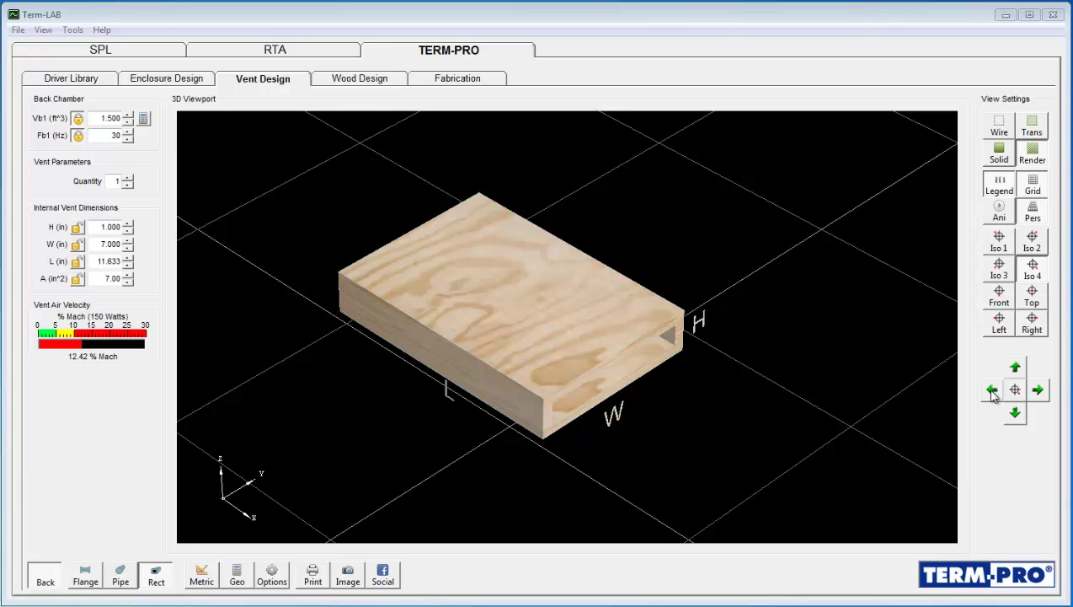
left_click(1015, 414)
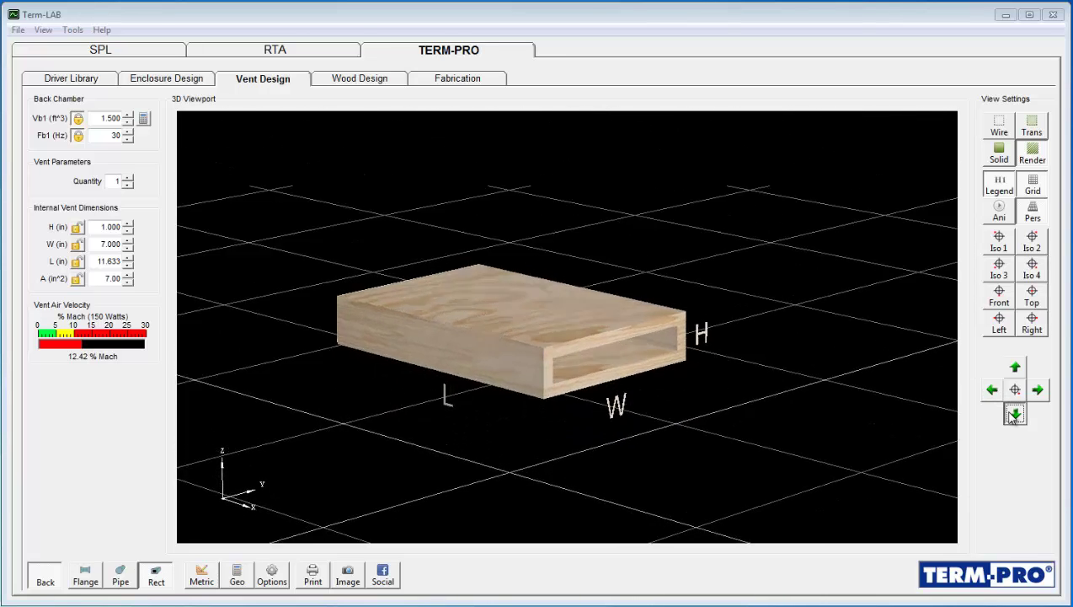
left_click(1037, 390)
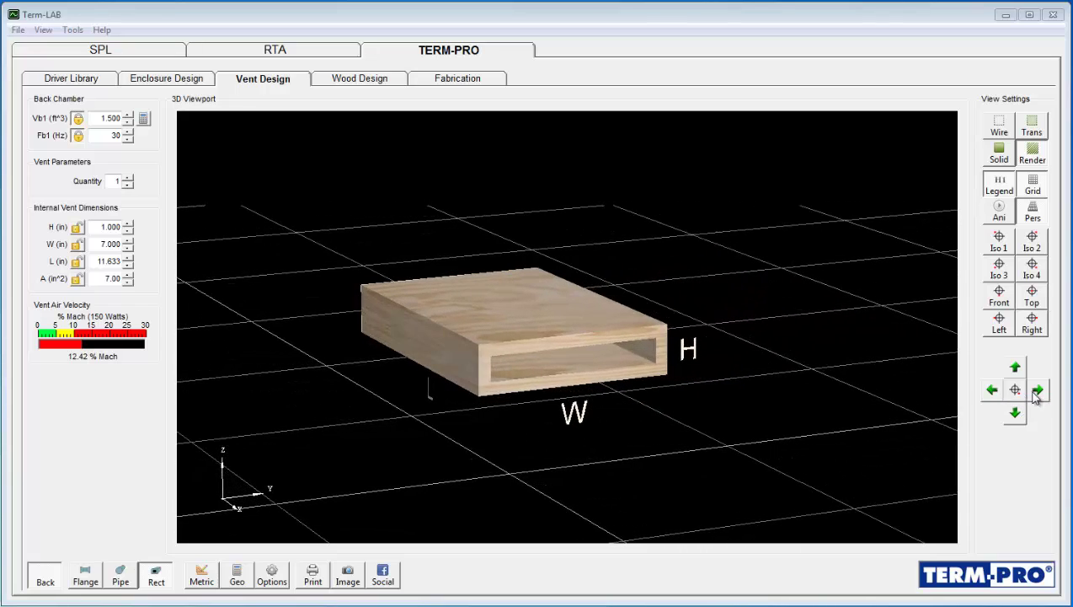
left_click(992, 390)
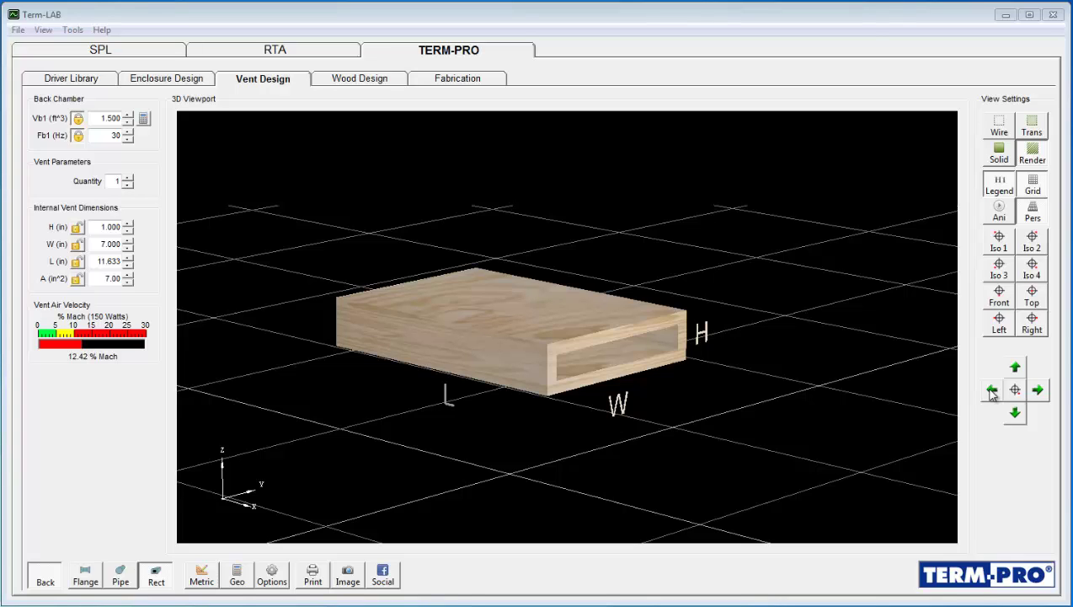
left_click(120, 577)
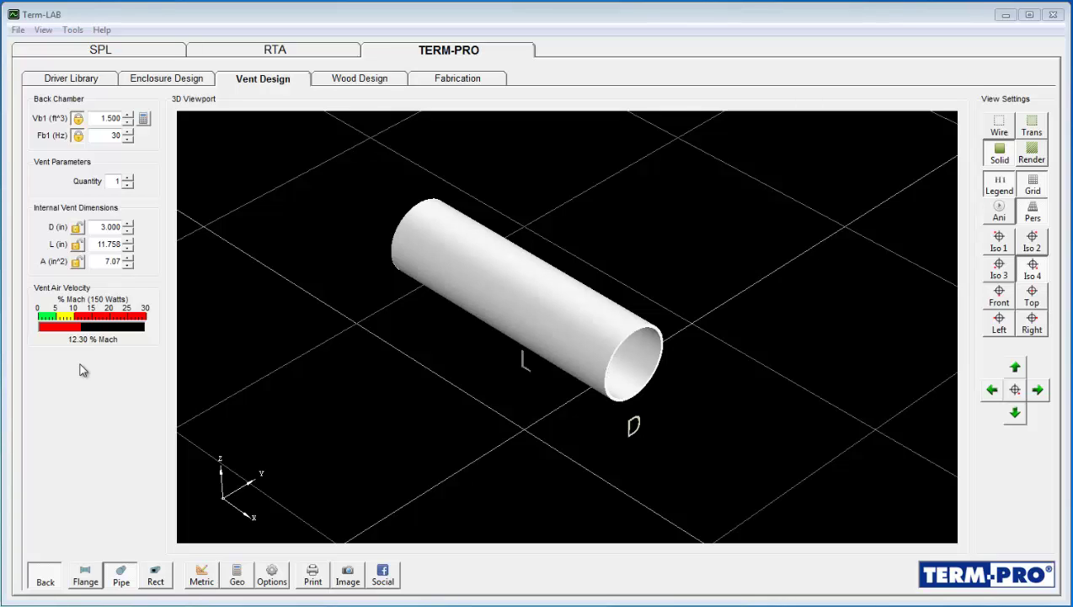
Set the pipe vent's internal diameter D to 4 inches.
double_click(94, 226)
type("4")
key("Return")
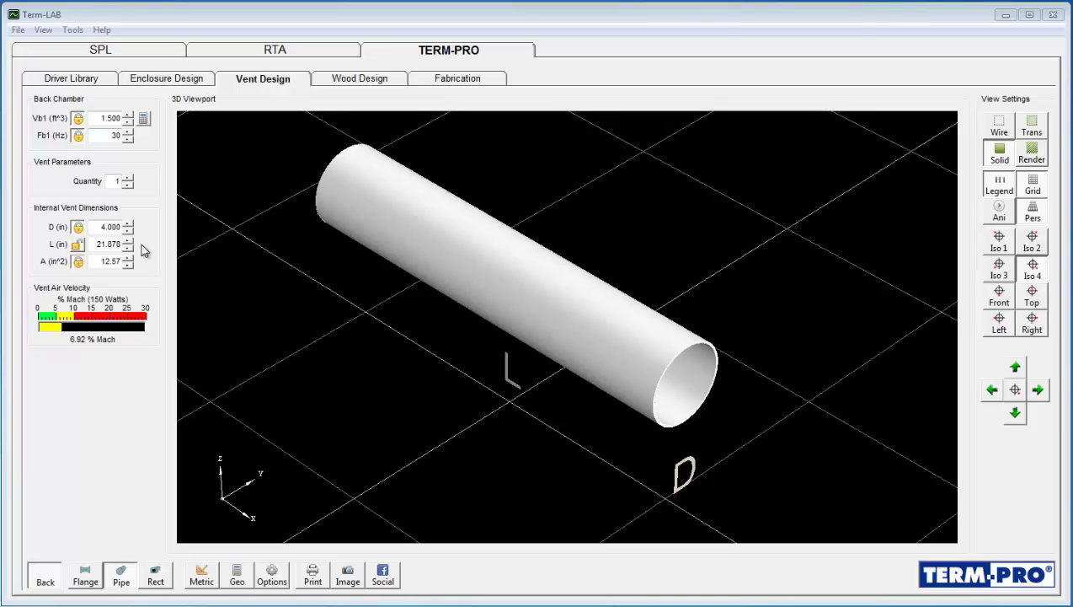
Return the pipe vent's internal diameter D to 3 inches.
left_click_drag(100, 227, 133, 228)
type("3")
key("Return")
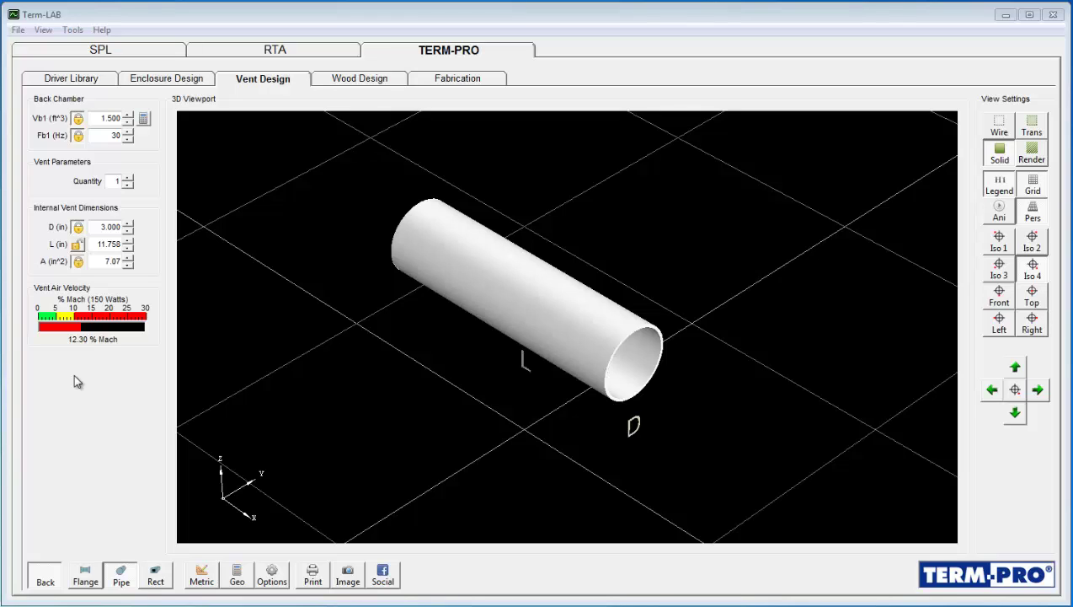
Animate the 3D view of the pipe vent, and open the wood design for the enclosure.
left_click(998, 212)
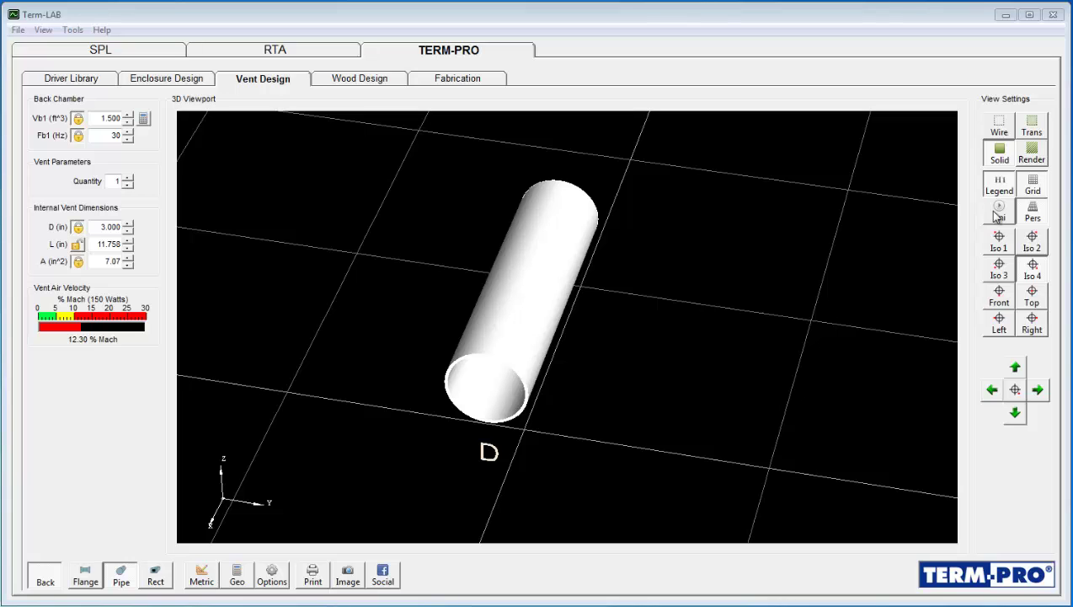
left_click(381, 82)
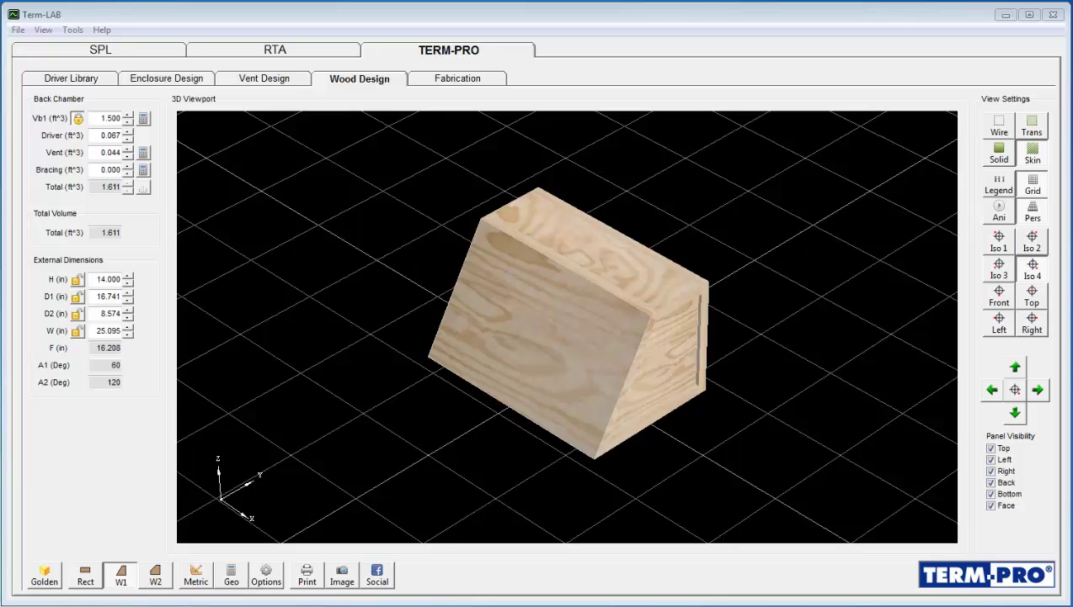
Preview the rectangular (Rect) and W2 enclosure shapes in the 3D view of the wood design.
left_click(87, 581)
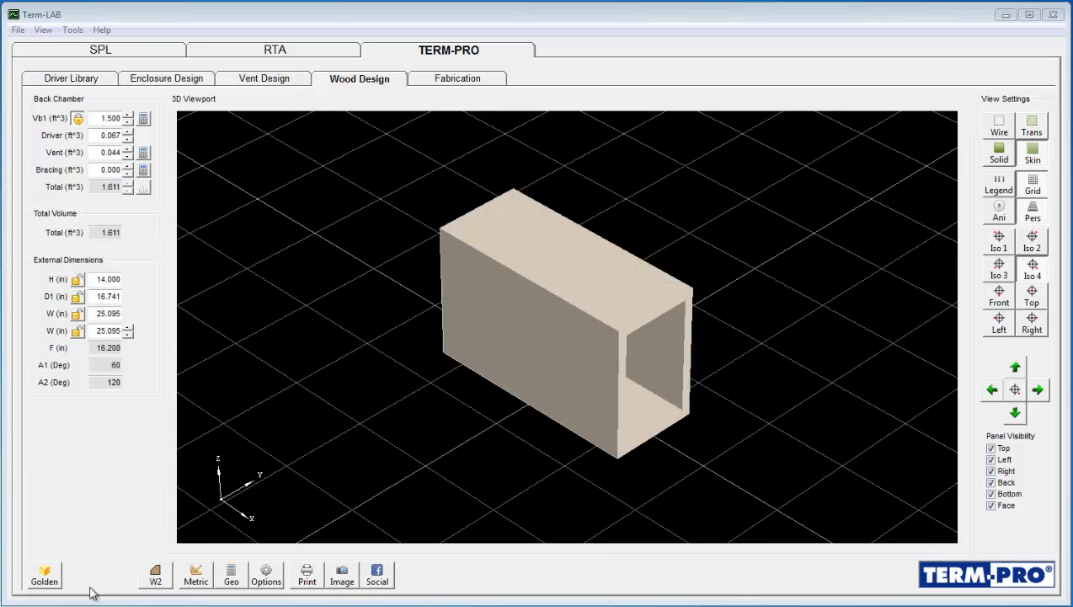
left_click(156, 578)
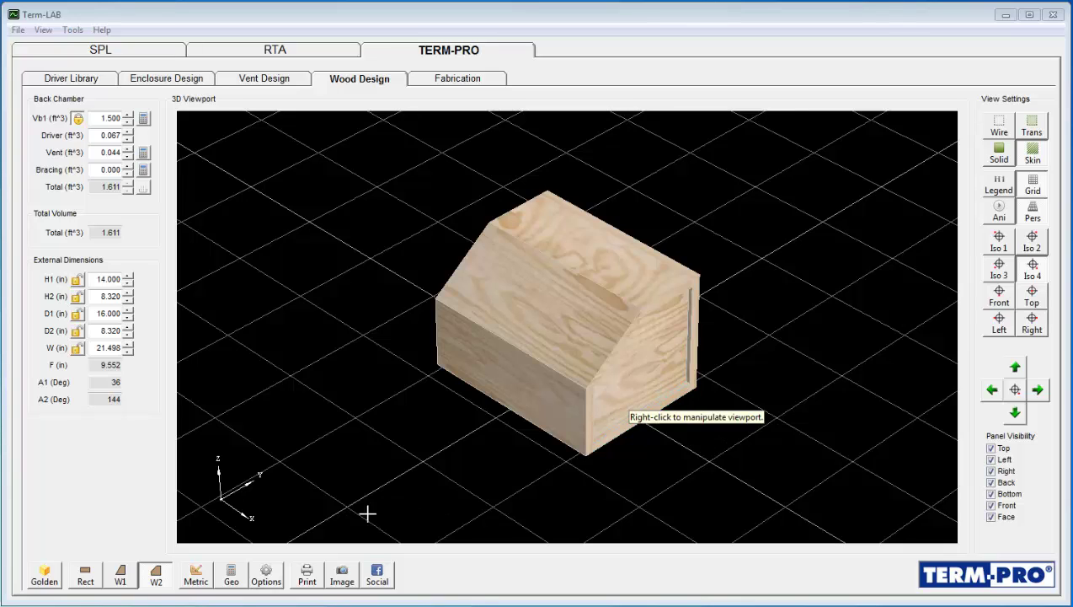
Review the wood design options for fabrication material and end panel inset, and return to the W1 wedge shape.
left_click(267, 575)
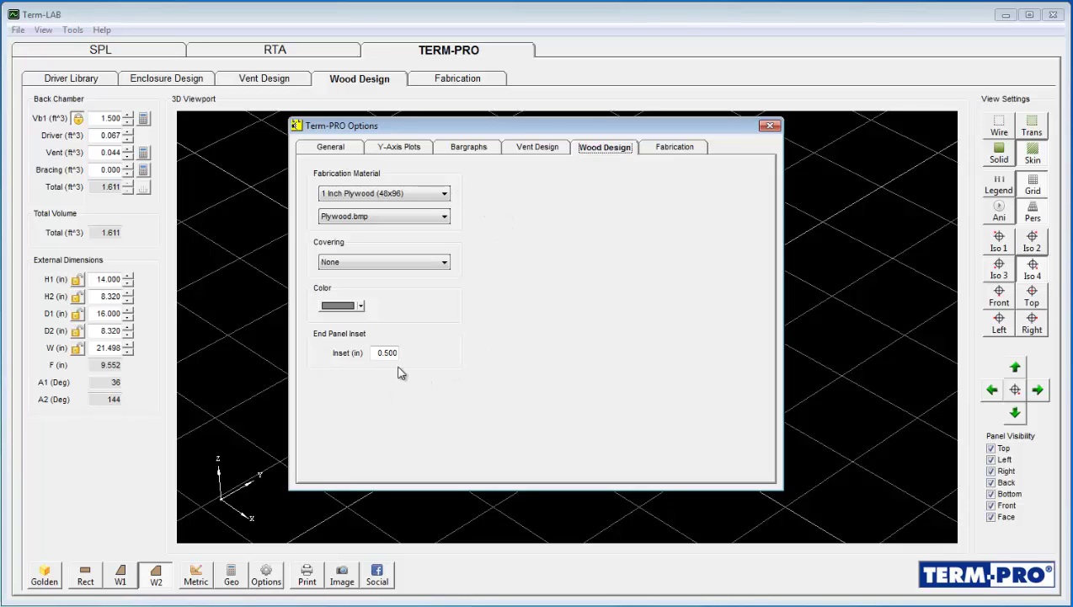
left_click(774, 126)
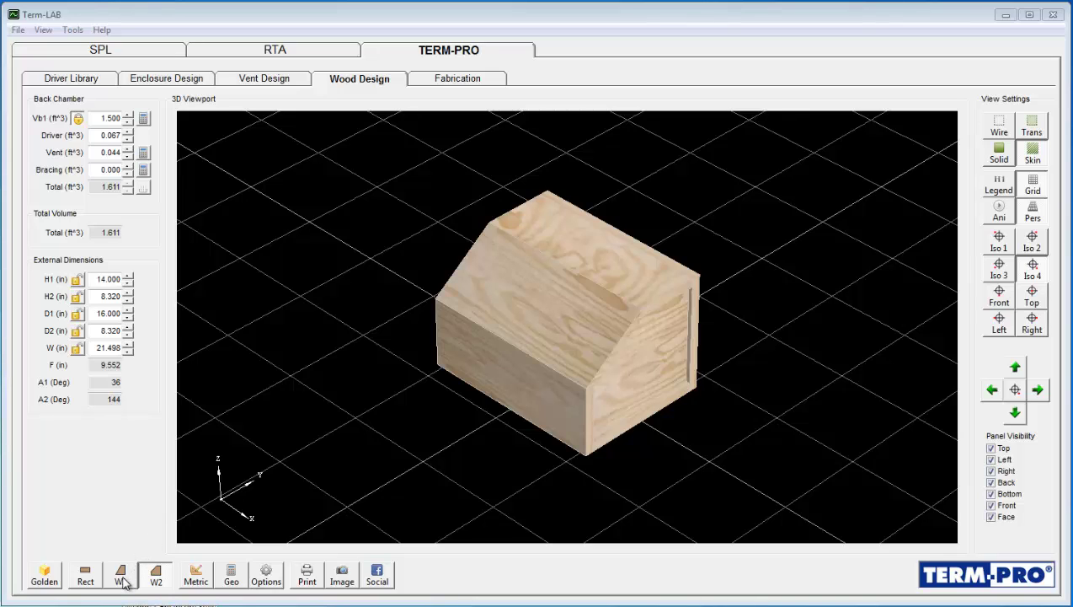
left_click(123, 579)
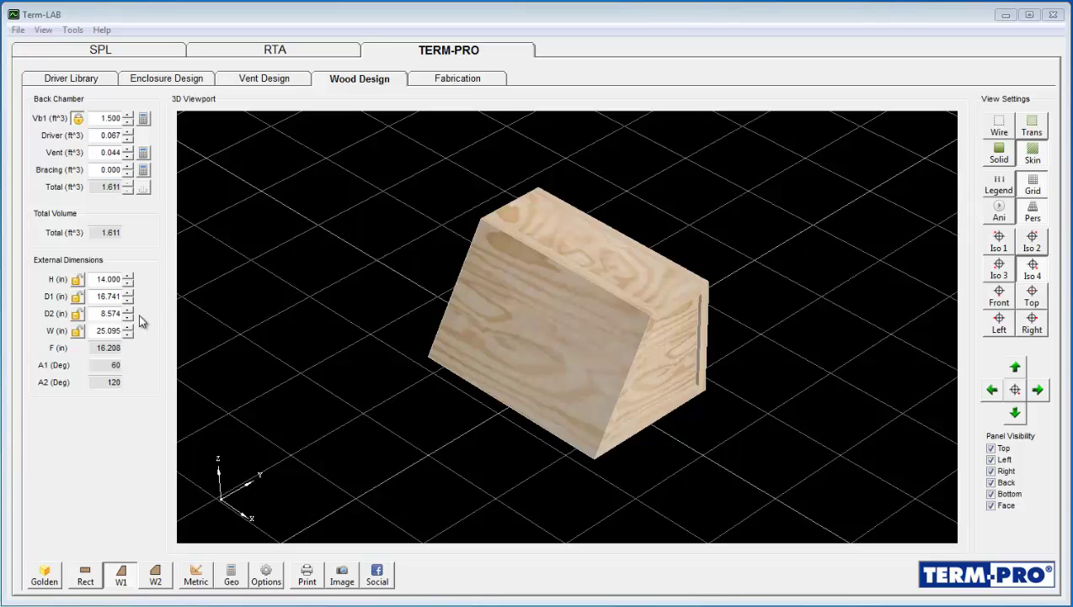
Set the wedge enclosure's external height H to 15 inches and show the dimension legend in the 3D view.
double_click(100, 279)
type("15")
key("Return")
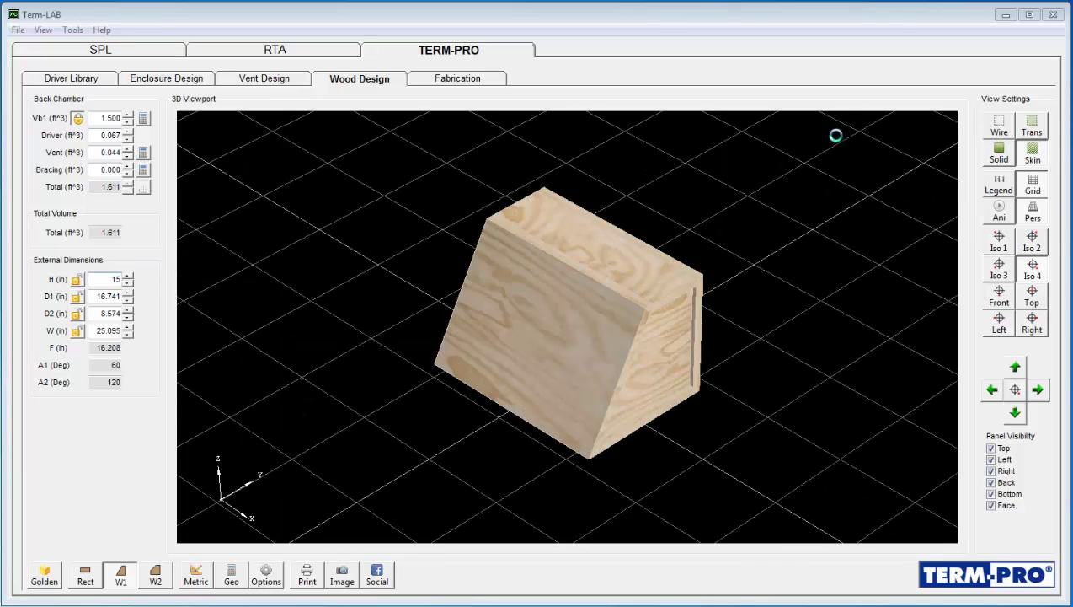
left_click(1000, 190)
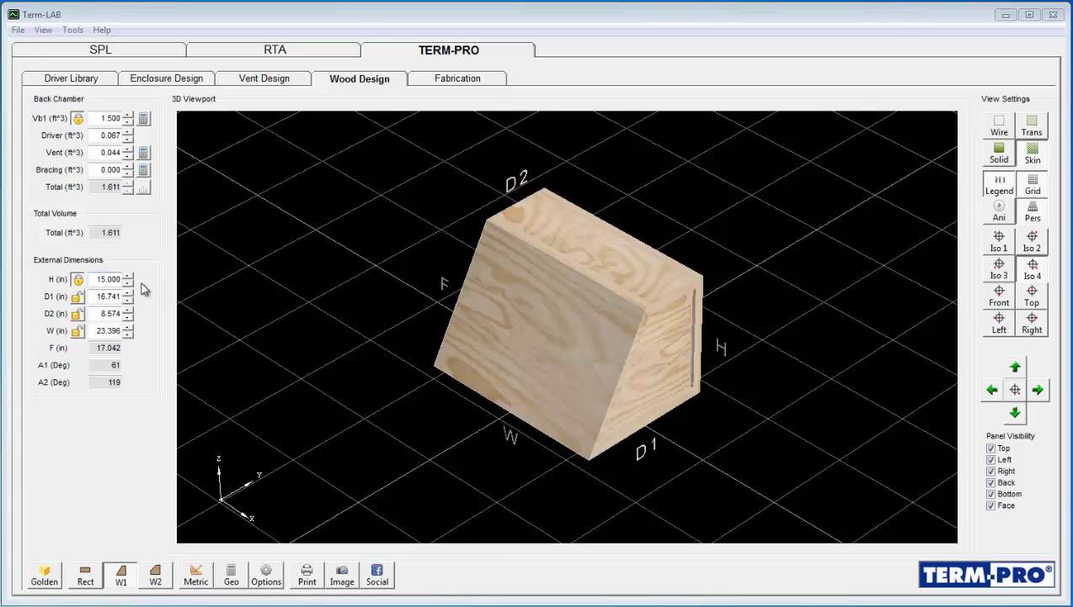
Set the wedge enclosure's external depths D1 to 10 inches and D2 to 6 inches.
double_click(91, 297)
type("10")
key("Return")
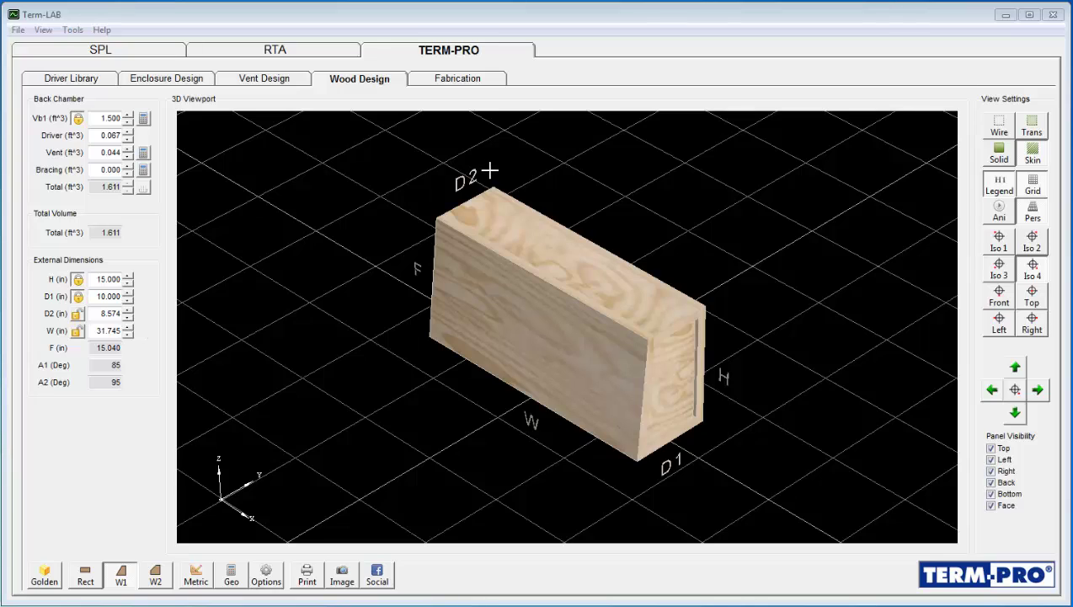
left_click_drag(96, 310, 157, 310)
type("6")
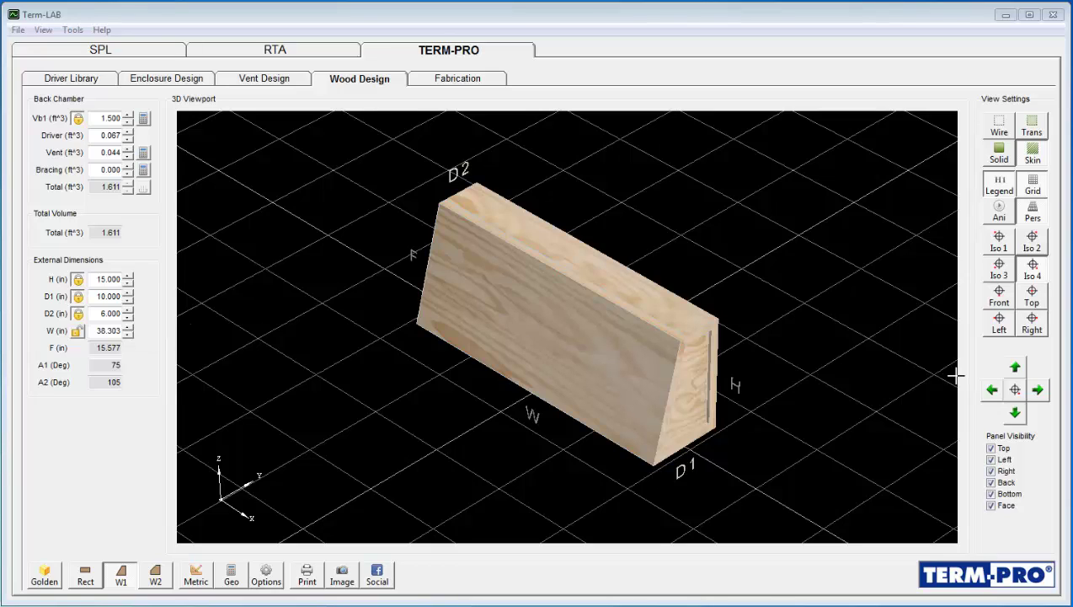
Hide the wedge enclosure's top and face panels and inspect its interior up close from a lower angle.
left_click(1016, 414)
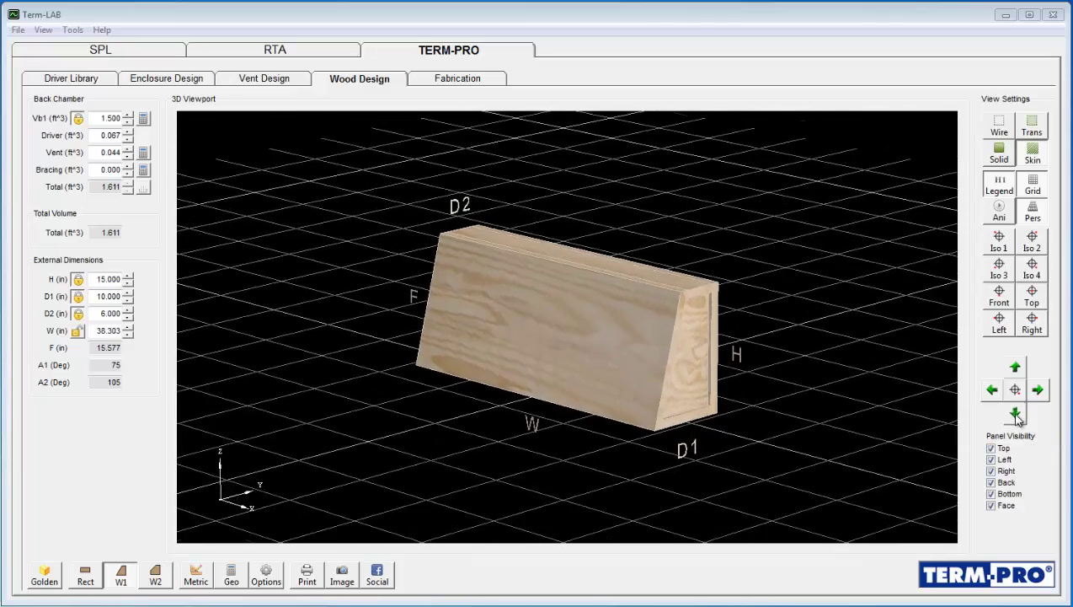
left_click(1039, 391)
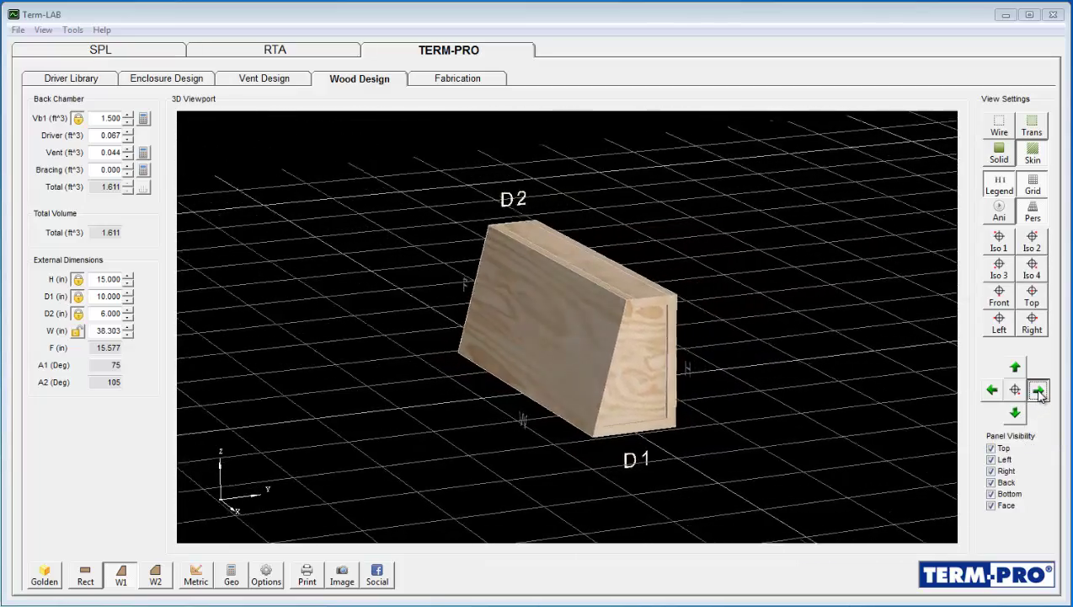
left_click(991, 449)
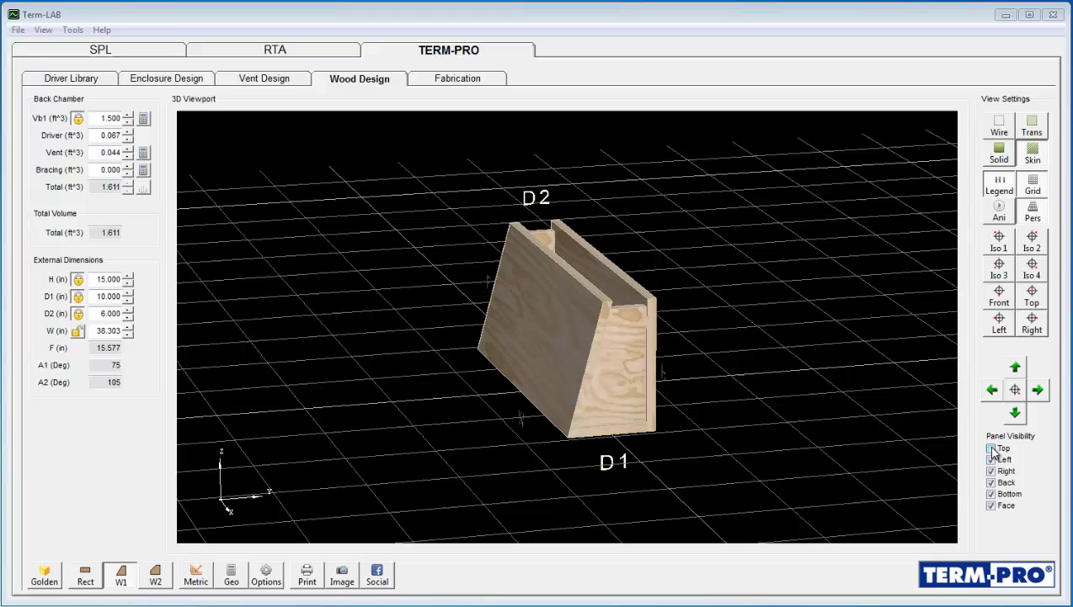
left_click(991, 505)
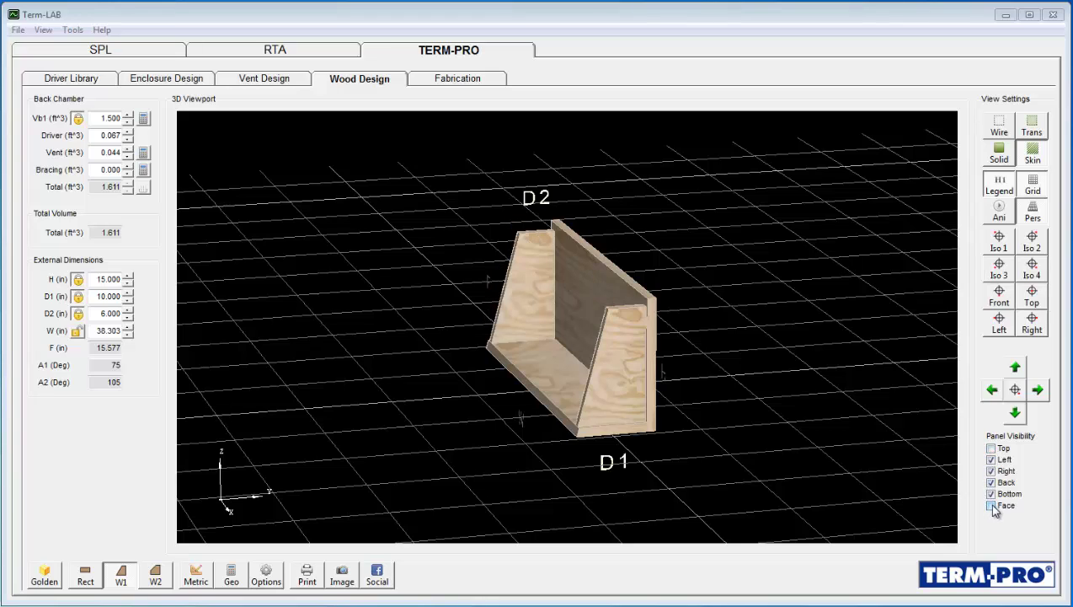
right_click(587, 388)
left_click(614, 411)
left_click_drag(569, 396, 703, 380)
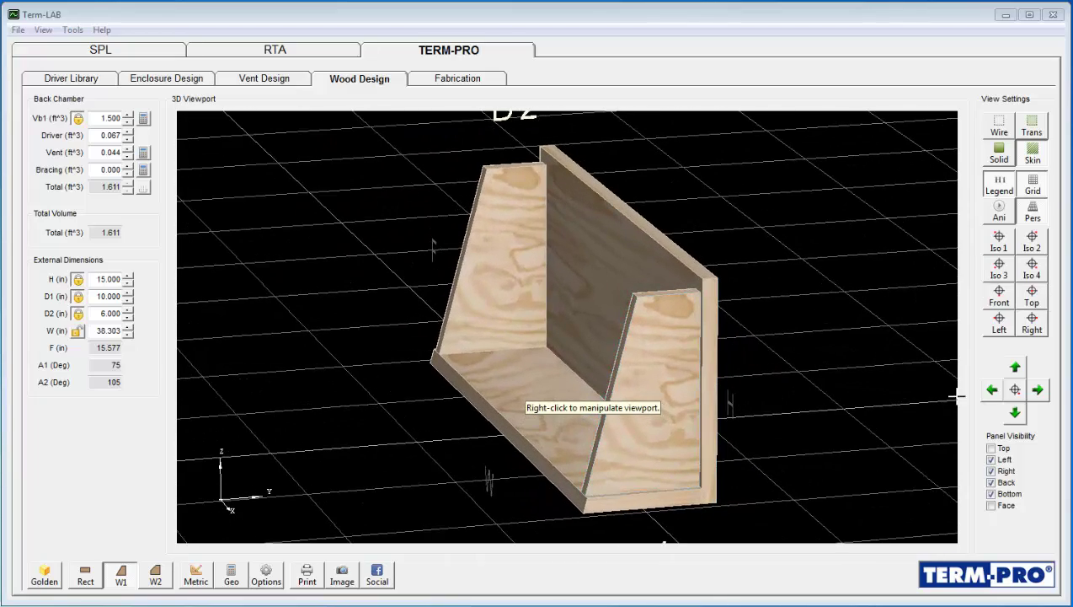
left_click(993, 390)
left_click(1016, 412)
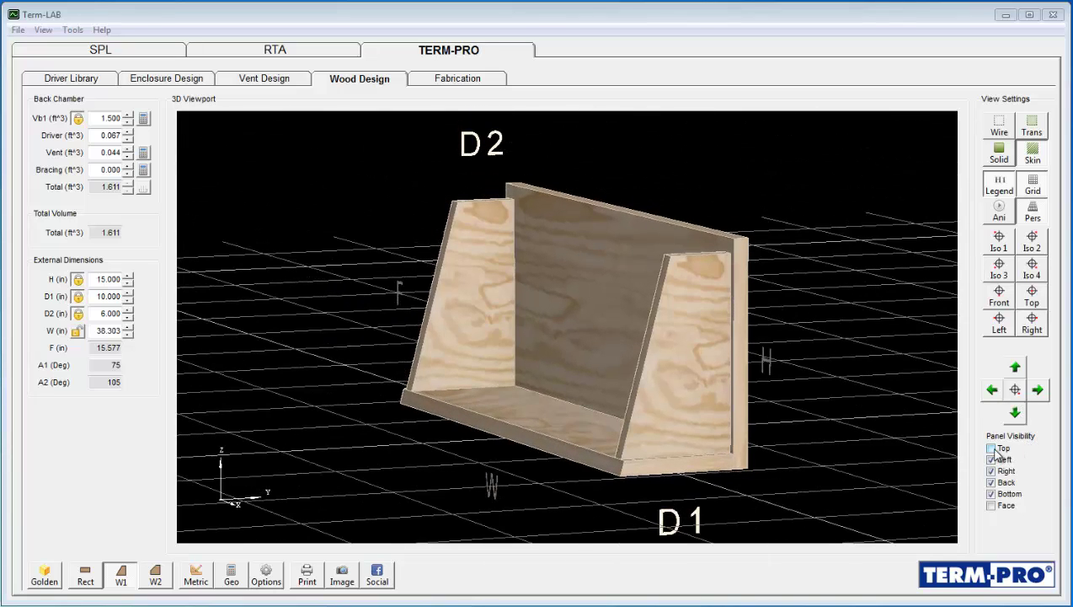
Toggle the top and face panels to see how they fit, leaving both visible on the enclosure.
left_click(992, 448)
left_click(993, 452)
left_click(993, 452)
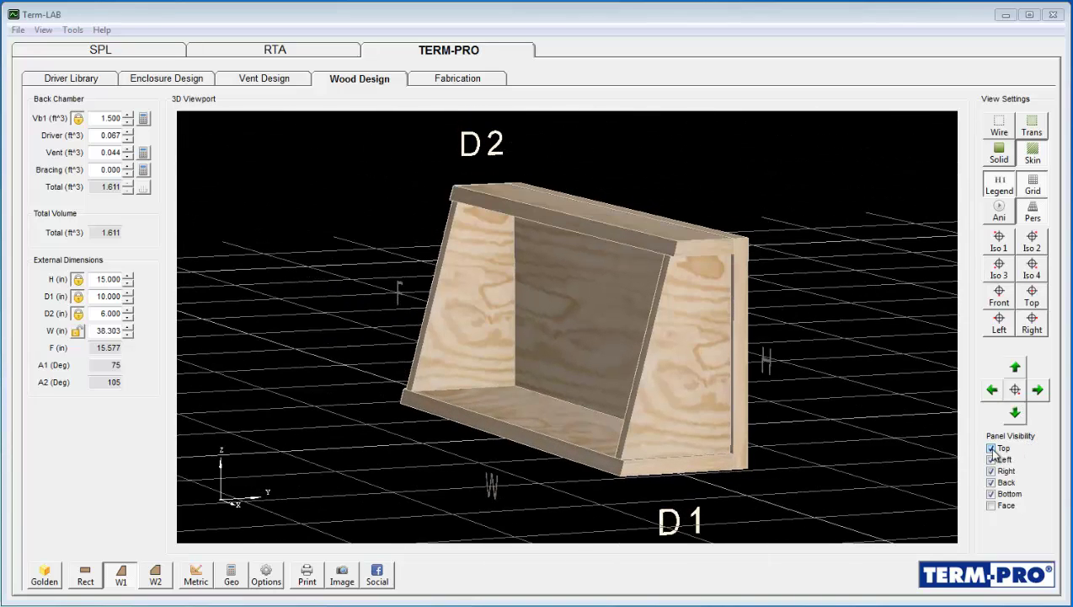
left_click(992, 505)
left_click(992, 507)
left_click(991, 505)
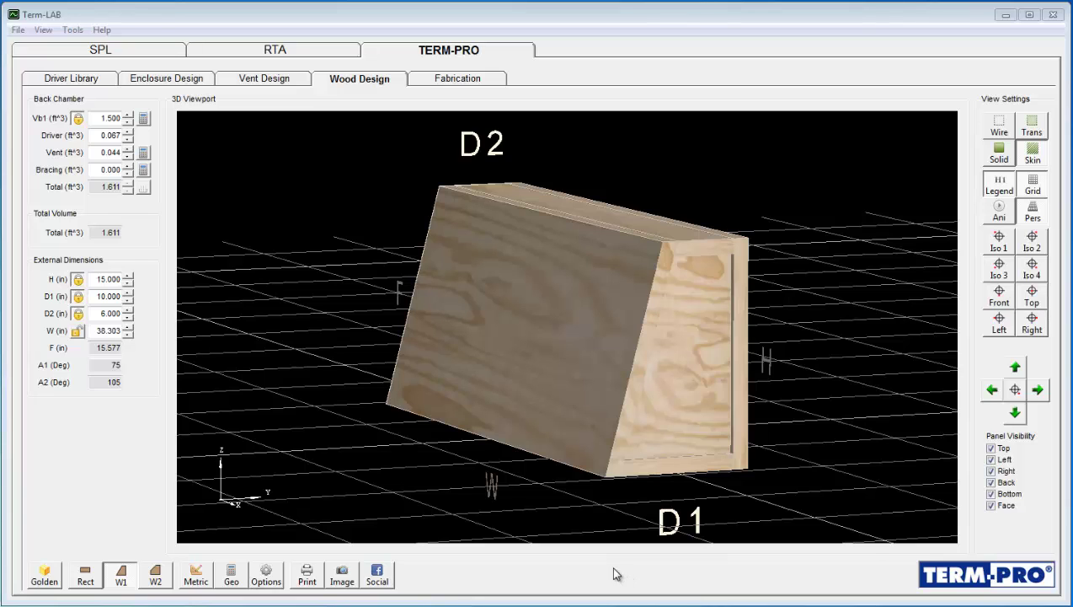
Review the fabrication blueprints of the top, bottom, back, side and face panels with their dimensions and saw blade angles.
left_click(464, 86)
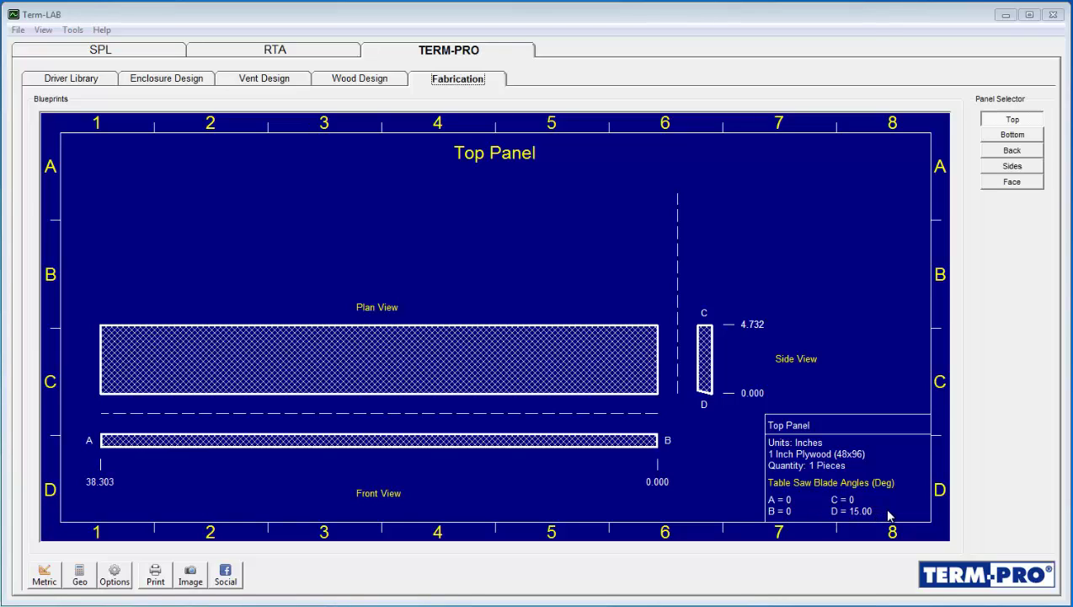
left_click(1003, 138)
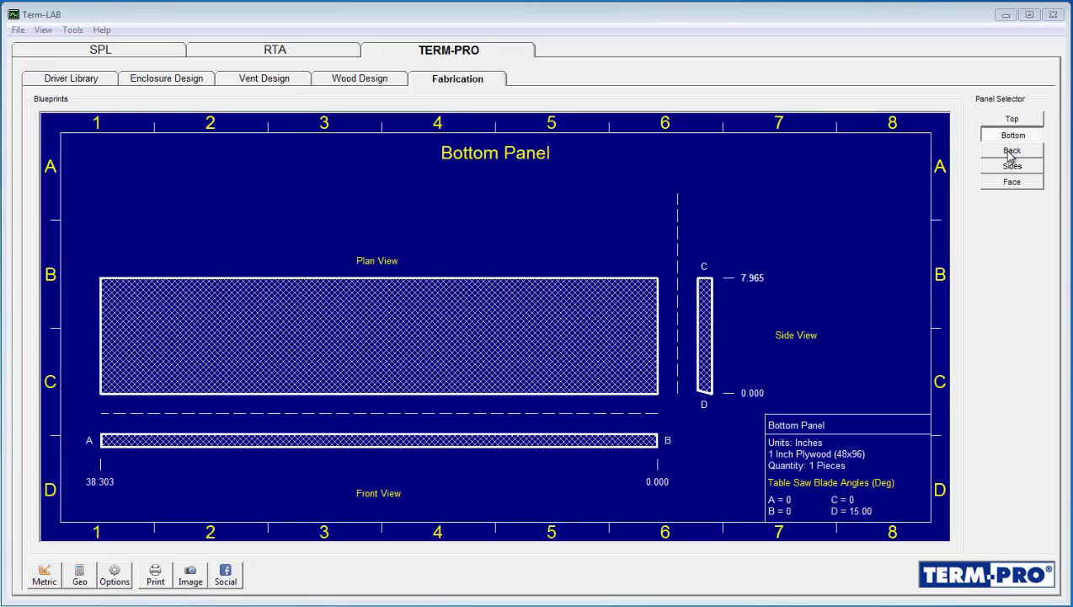
left_click(1011, 155)
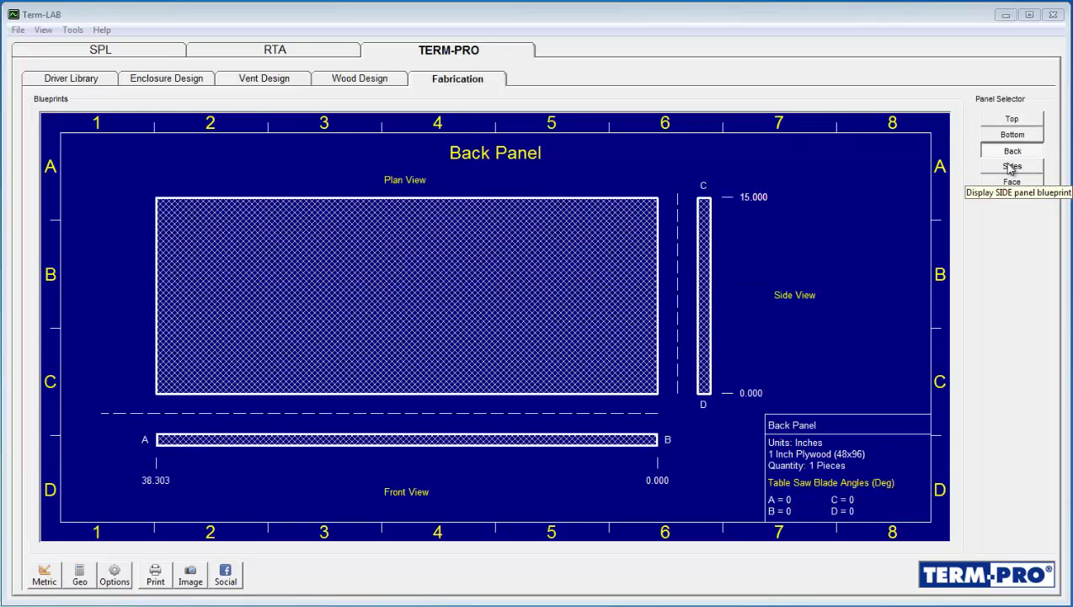
left_click(1011, 167)
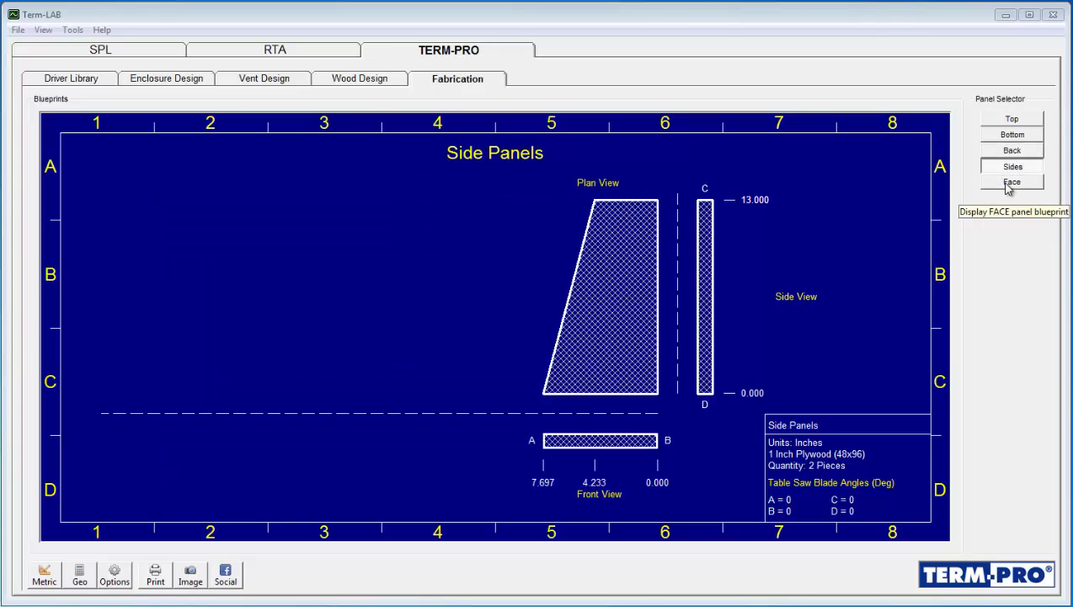
left_click(1011, 183)
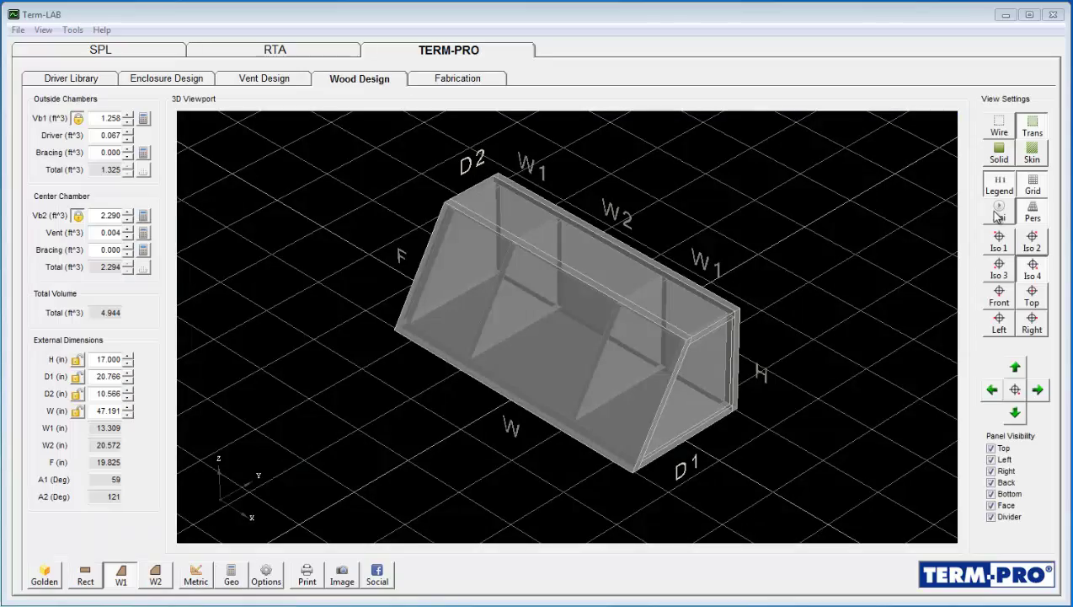
Animate the transparent 3D view of the divided wedge enclosure with outside and center chambers.
left_click(998, 215)
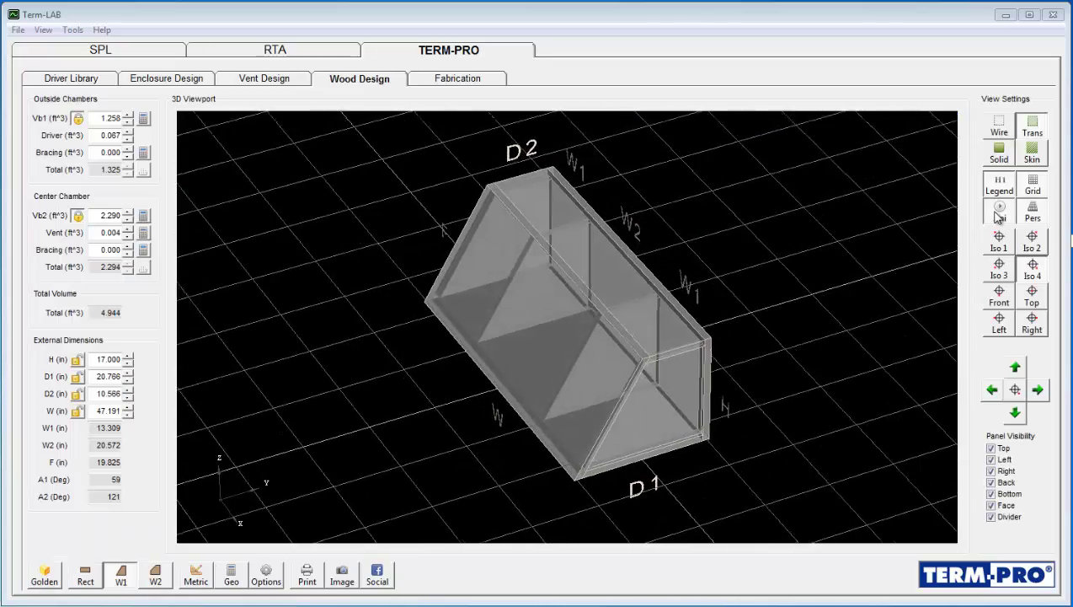